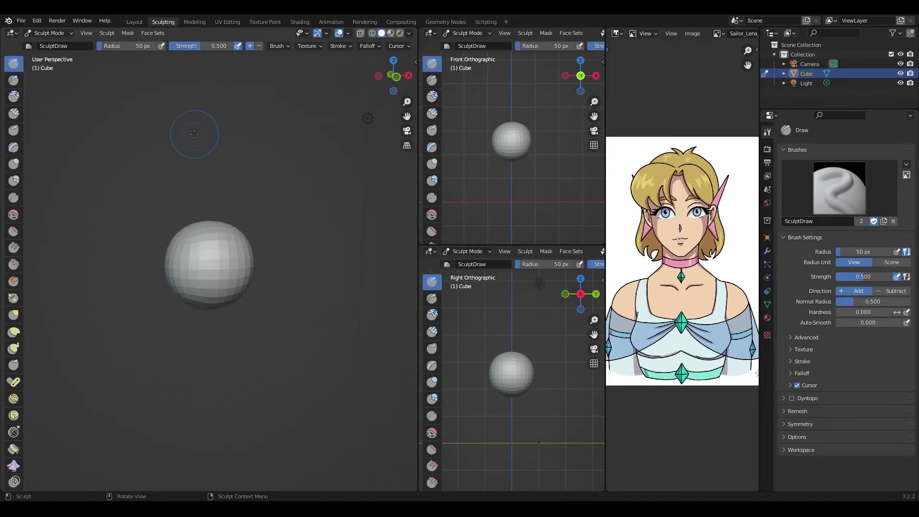
Select the Grab sculpt brush (0.400 strength, X symmetry on) in place of Draw.
click(13, 314)
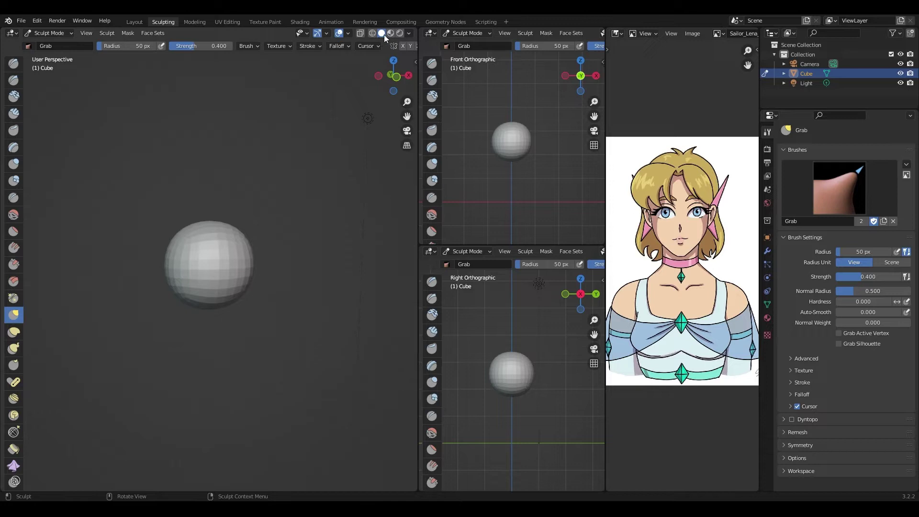
scroll(371, 47, down, 3)
scroll(359, 48, down, 2)
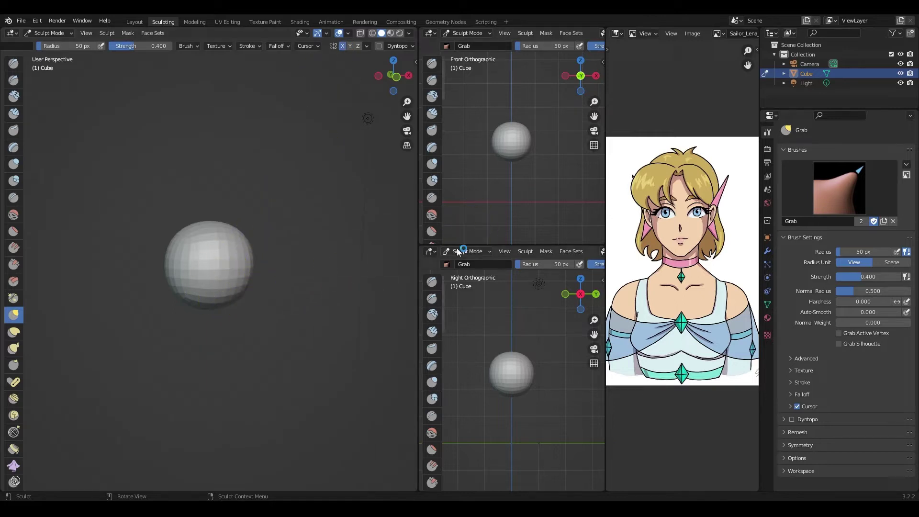
Pull the sphere's bottom down into a teardrop shape.
drag(512, 159, 510, 187)
drag(529, 142, 528, 143)
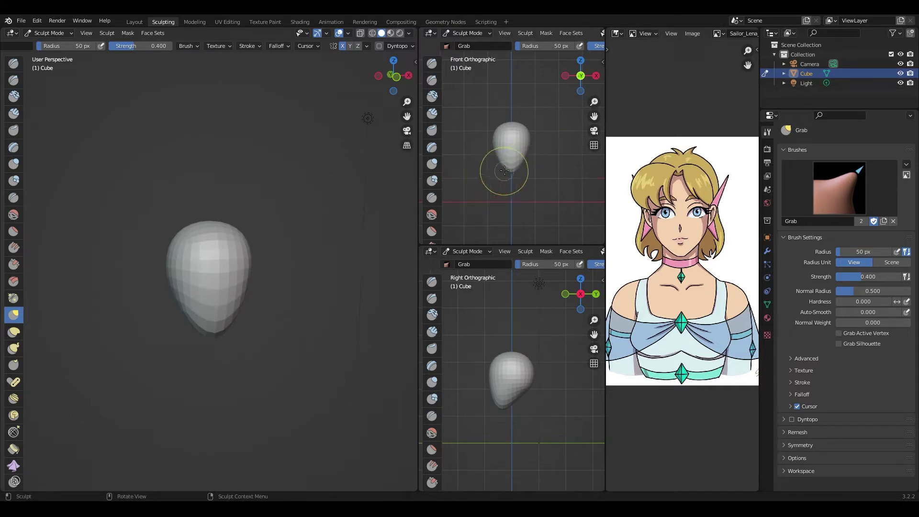
ctrl+scroll(507, 184, down, 2)
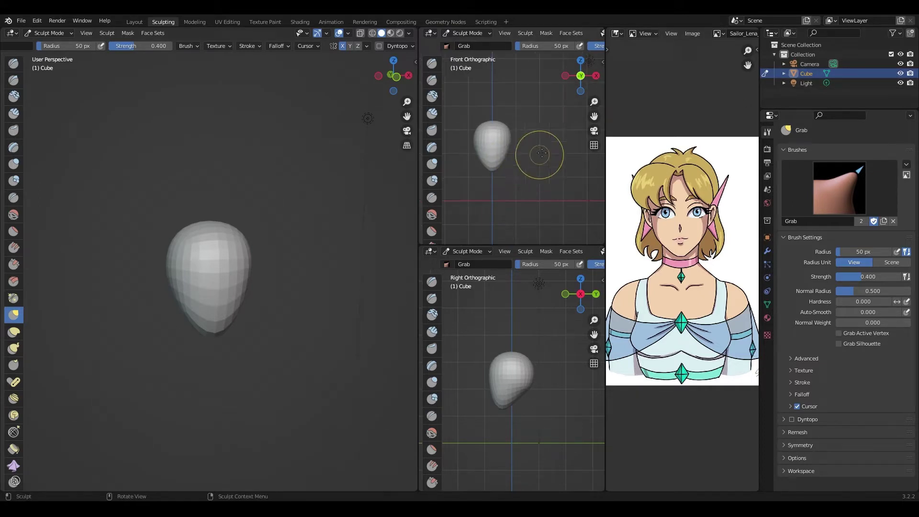
scroll(541, 153, up, 3)
Zoom the front and side views and drag the head's edges inward into an egg.
drag(595, 116, 616, 117)
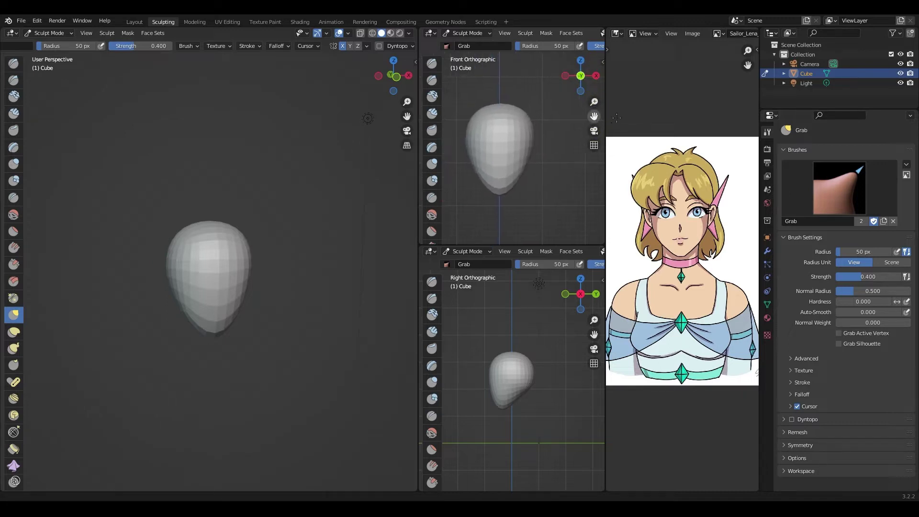
drag(595, 320, 576, 295)
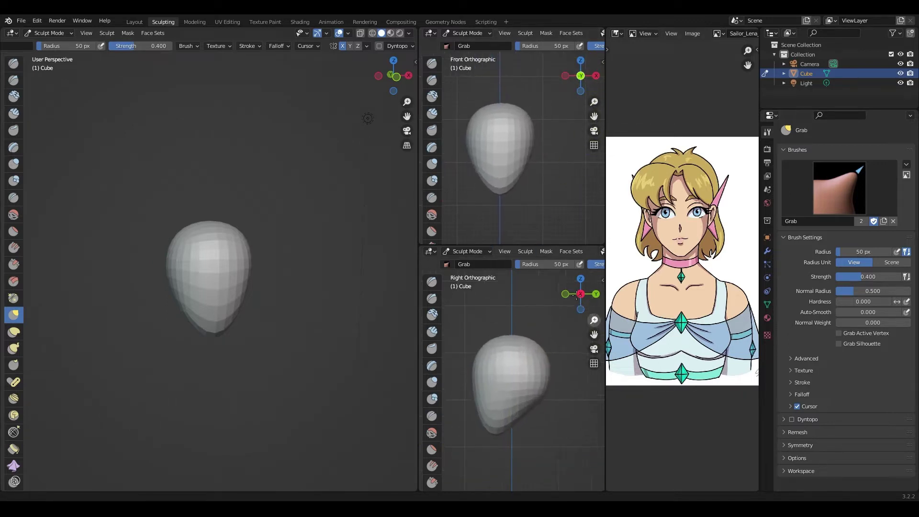
mouse_move(499, 390)
mouse_down()
mouse_move(509, 401)
mouse_move(484, 425)
mouse_move(481, 405)
mouse_up()
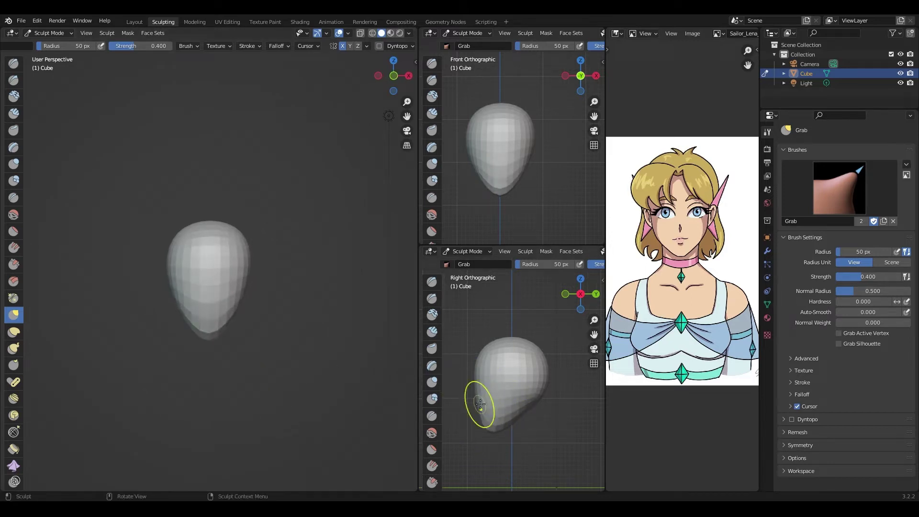
drag(482, 349, 490, 348)
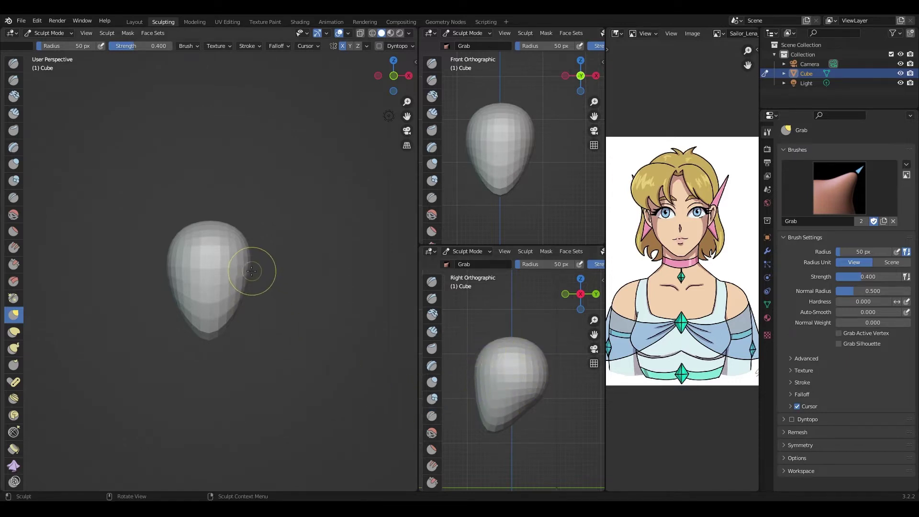
drag(531, 139, 523, 139)
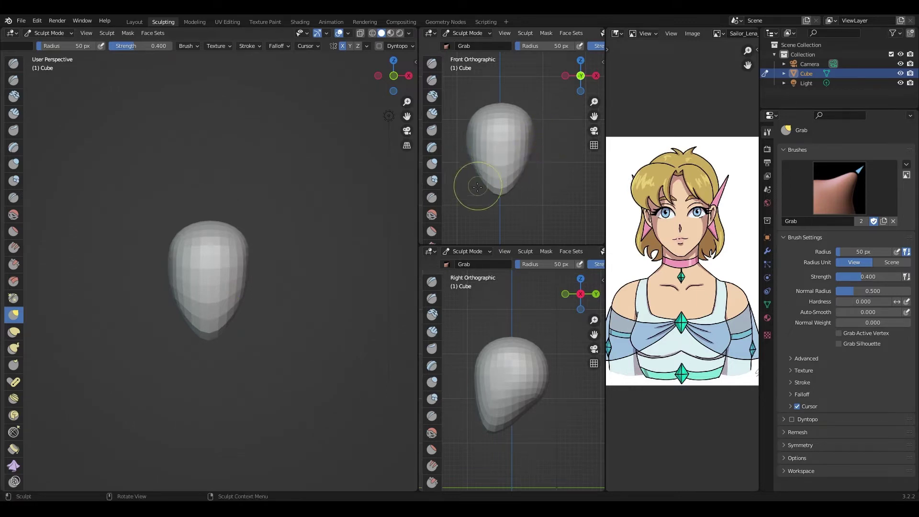
mouse_move(519, 156)
mouse_down()
mouse_move(490, 176)
mouse_move(506, 164)
mouse_up()
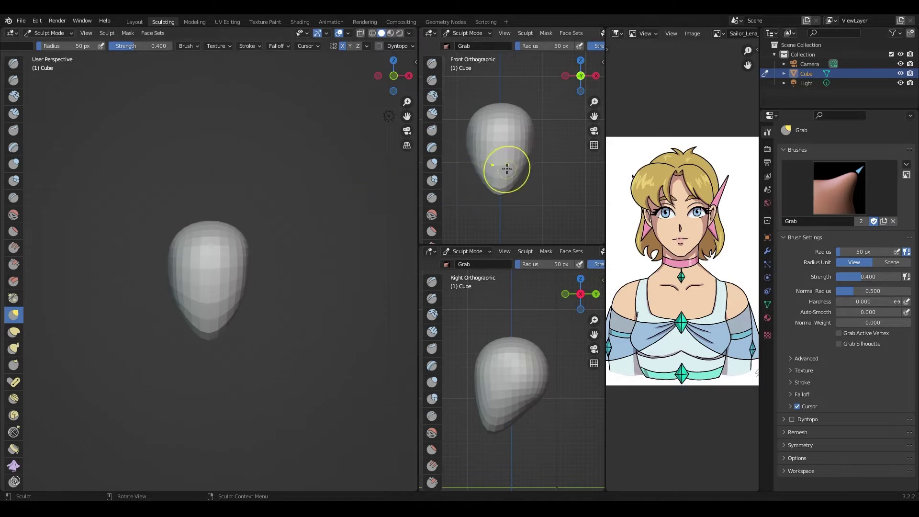
Resize the Grab brush, reshape the head's right edge, and lower strength to 0.456.
key(f)
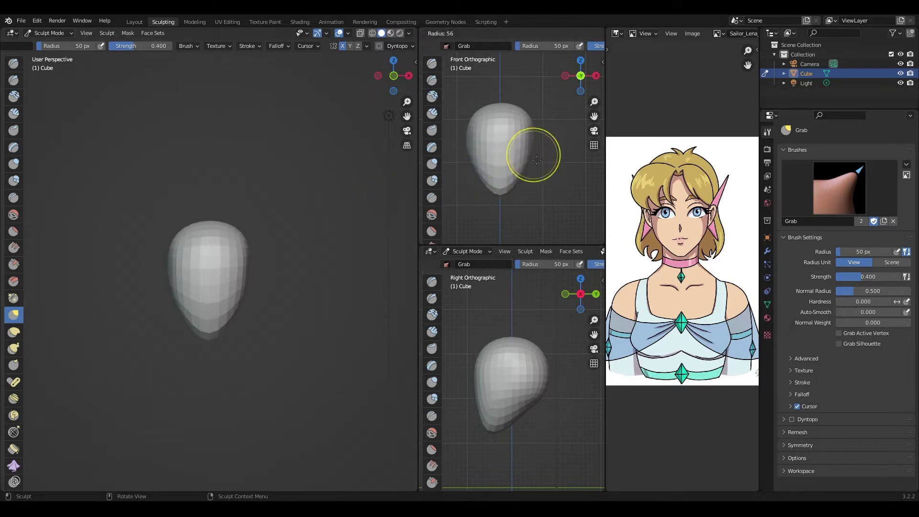
click(535, 148)
drag(529, 146, 529, 141)
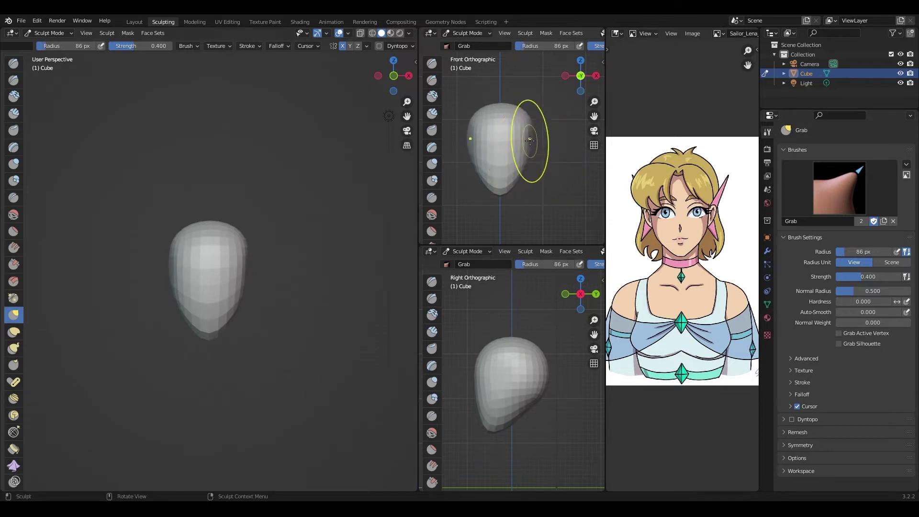
right_click(530, 140)
mouse_move(501, 147)
mouse_down()
mouse_move(458, 148)
mouse_move(501, 159)
mouse_up()
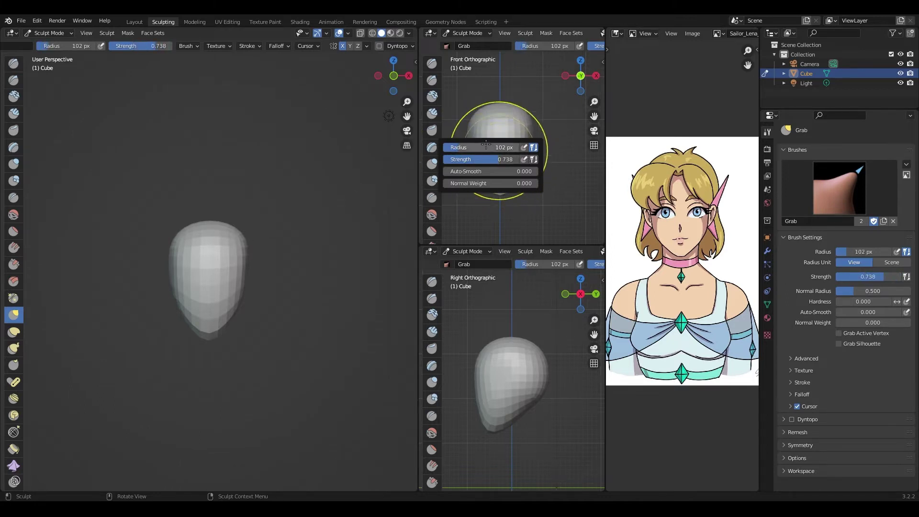
Enlarge the brush radius to 134 px and smooth the head's lower-right outline.
right_click(338, 196)
mouse_move(261, 201)
mouse_down()
mouse_move(278, 201)
mouse_move(257, 215)
mouse_move(242, 214)
mouse_move(252, 203)
mouse_move(235, 203)
mouse_up()
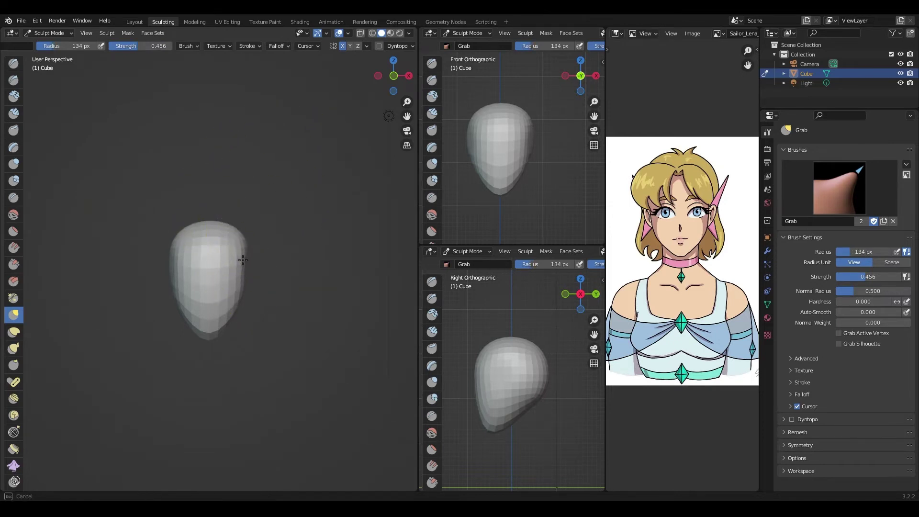
drag(242, 260, 242, 267)
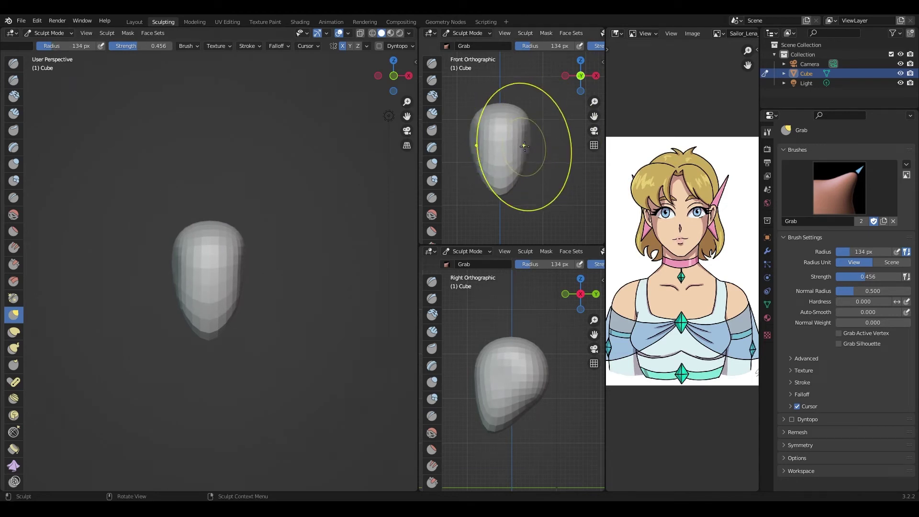
right_click(480, 143)
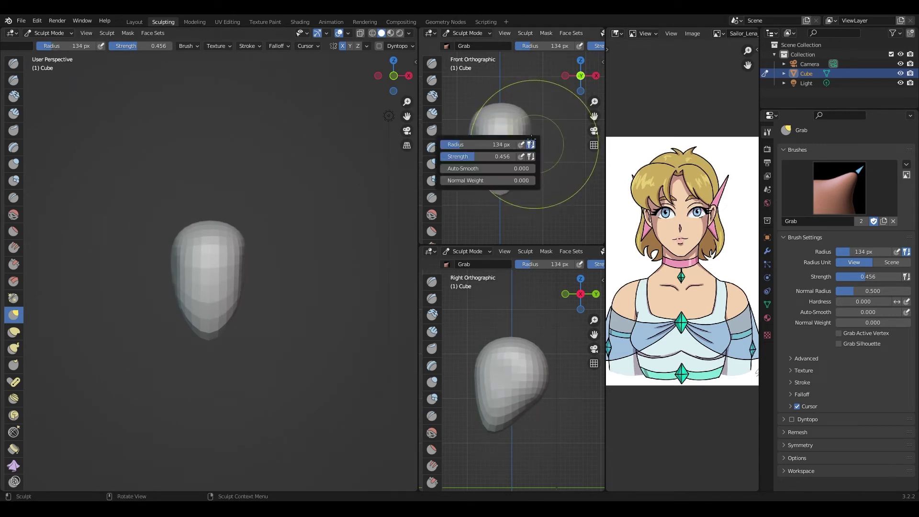
Enter 84 px as the brush radius, then reshape the head's bottom and side profile.
click(480, 143)
text(84)
key(Return)
drag(521, 145, 528, 144)
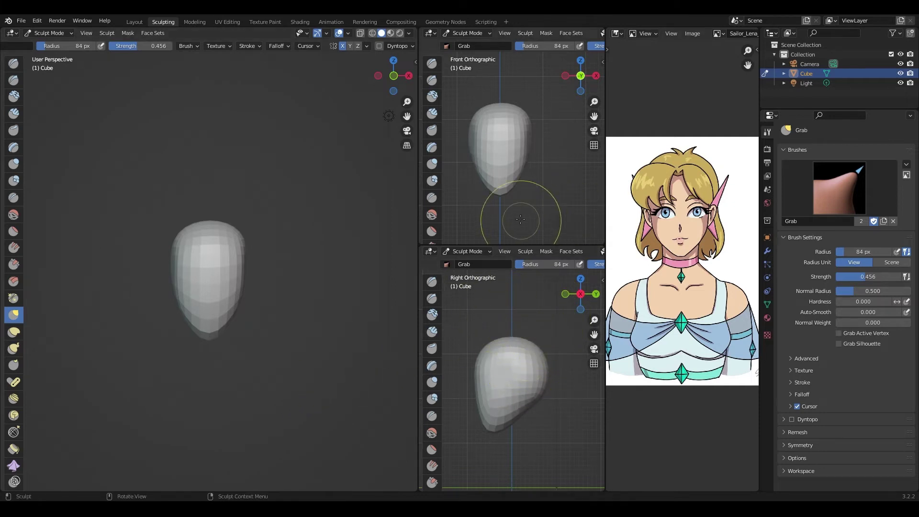
drag(519, 176, 505, 186)
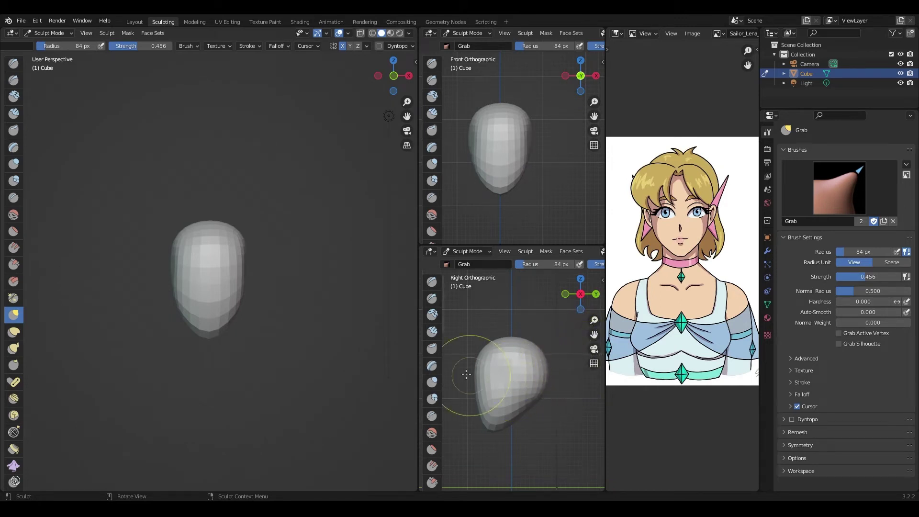
Return to the Layout workspace and lift the egg head straight up above the origin.
click(135, 22)
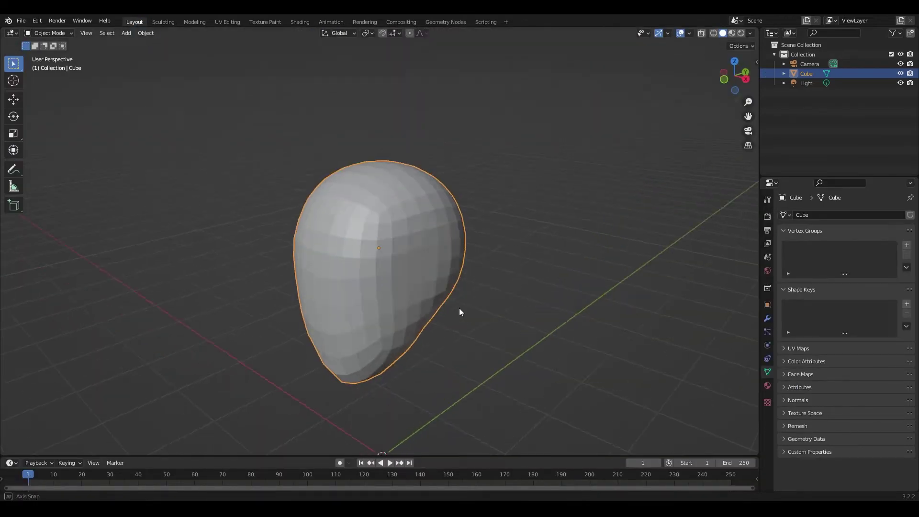
middle_drag(458, 308, 449, 304)
drag(748, 102, 767, 228)
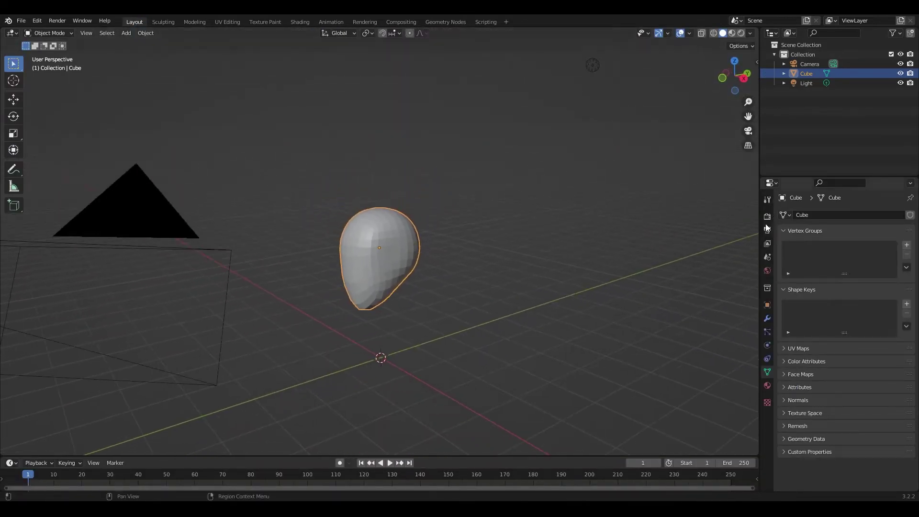
click(15, 102)
mouse_move(379, 211)
mouse_down()
mouse_move(383, 63)
mouse_move(393, 82)
mouse_up()
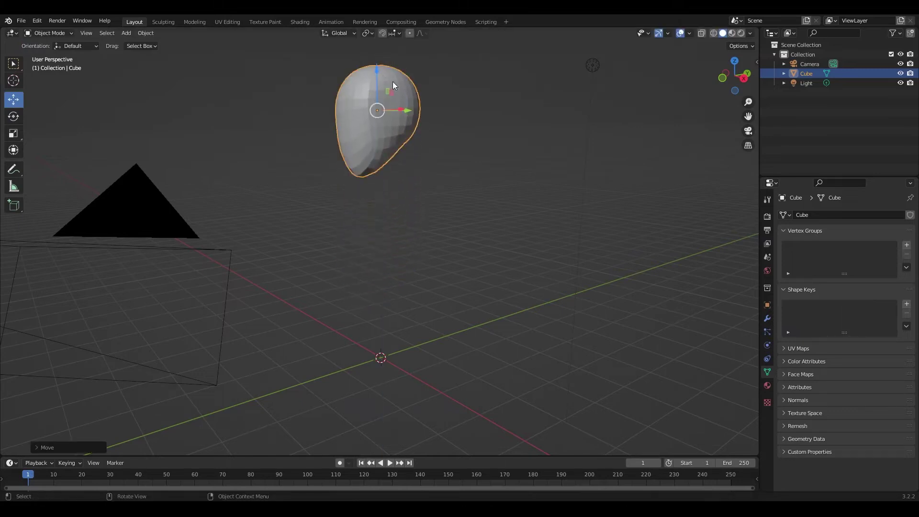
click(398, 238)
key(shift+a)
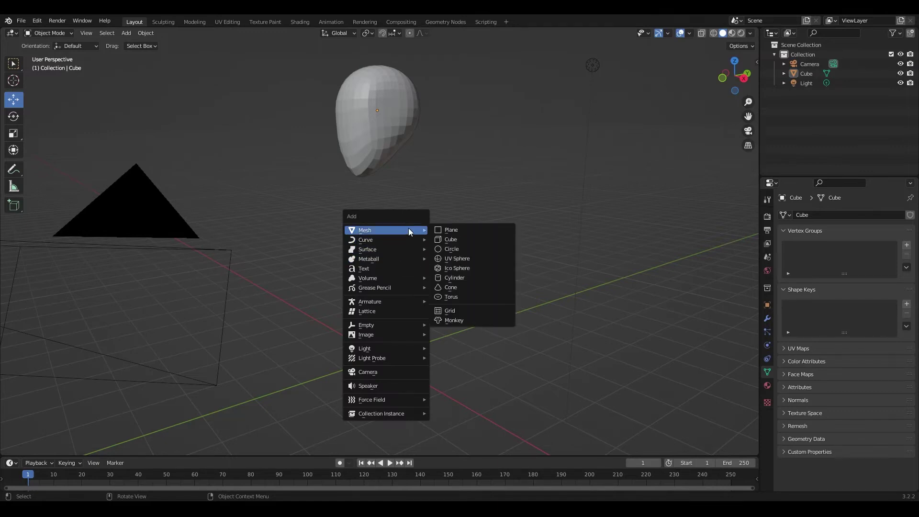
mouse_move(386, 230)
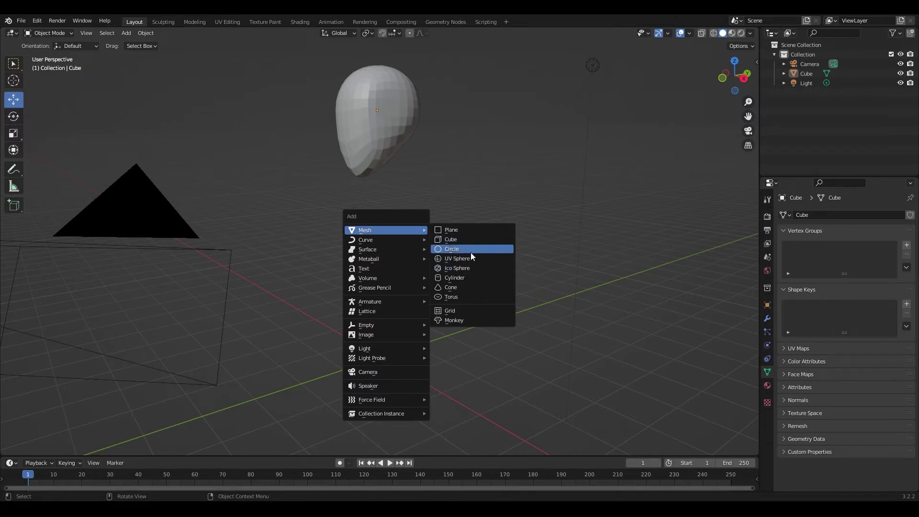
Add a cylinder and raise it up under the head in Right Ortho view.
click(466, 279)
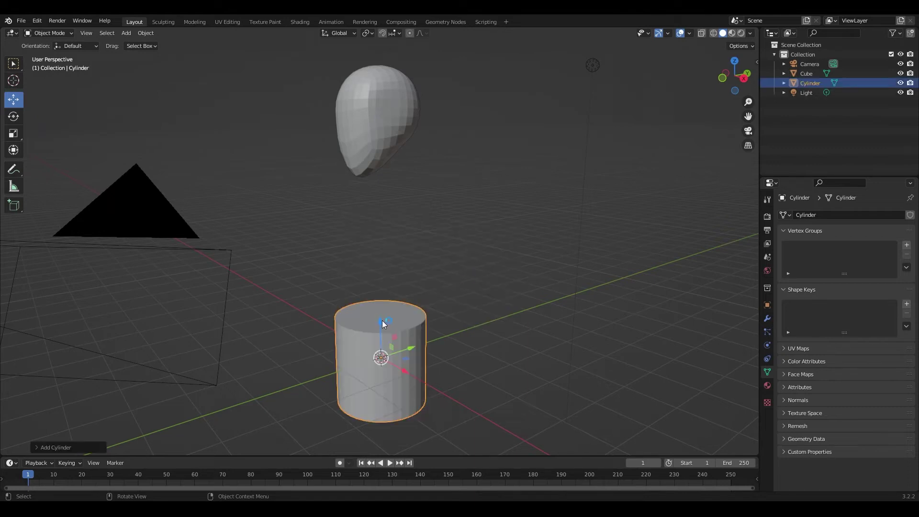
drag(382, 320, 378, 180)
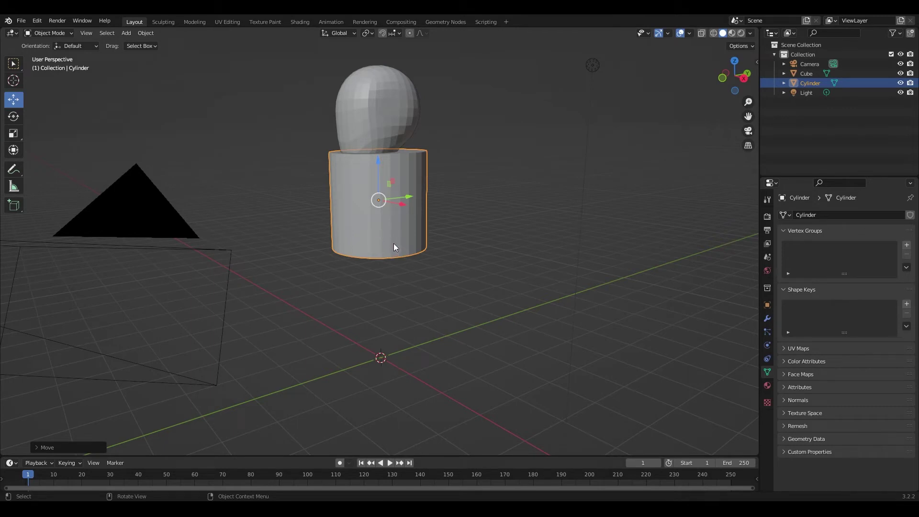
key(KP_3)
drag(411, 201, 444, 199)
Shrink the cylinder and position it directly beneath the head.
key(s)
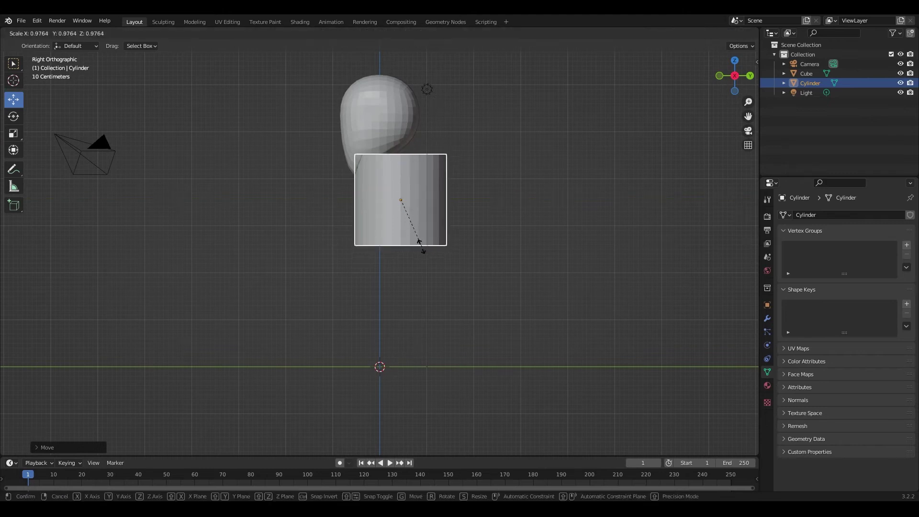
click(405, 231)
key(s)
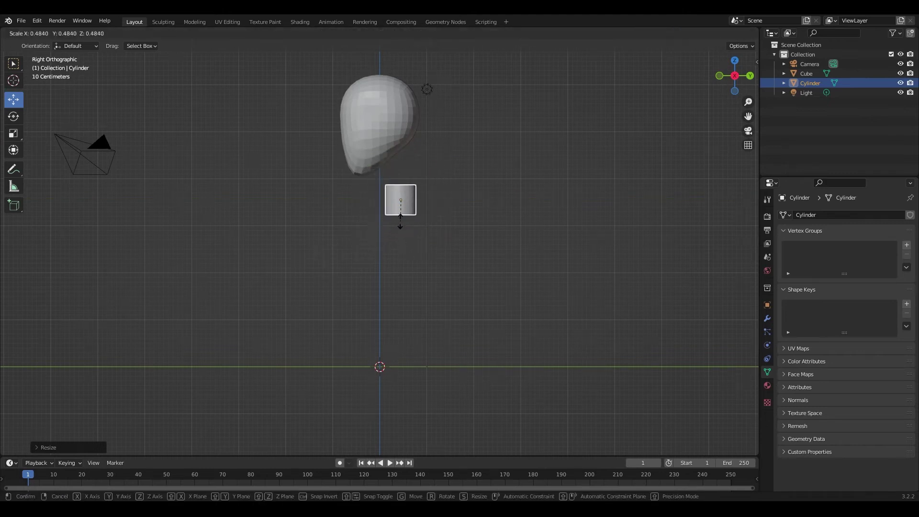
click(402, 224)
drag(401, 171, 401, 144)
drag(435, 171, 417, 175)
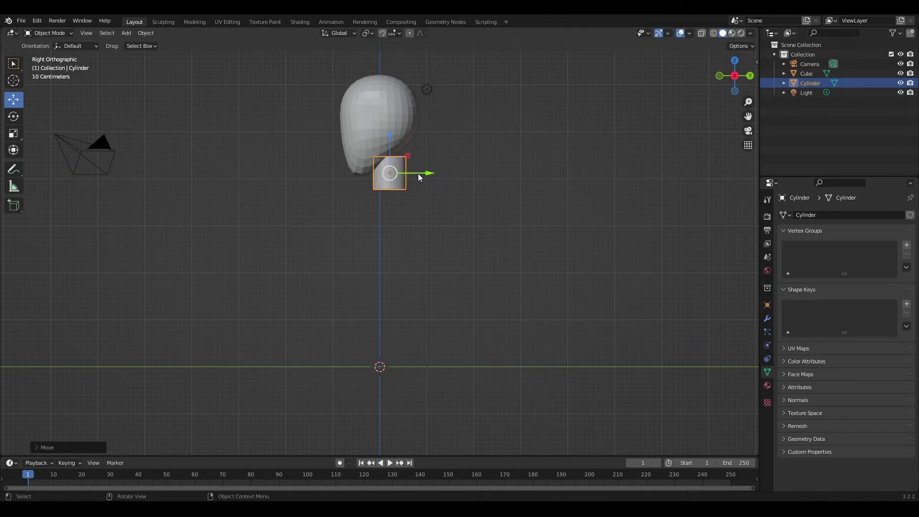
key(s)
click(391, 146)
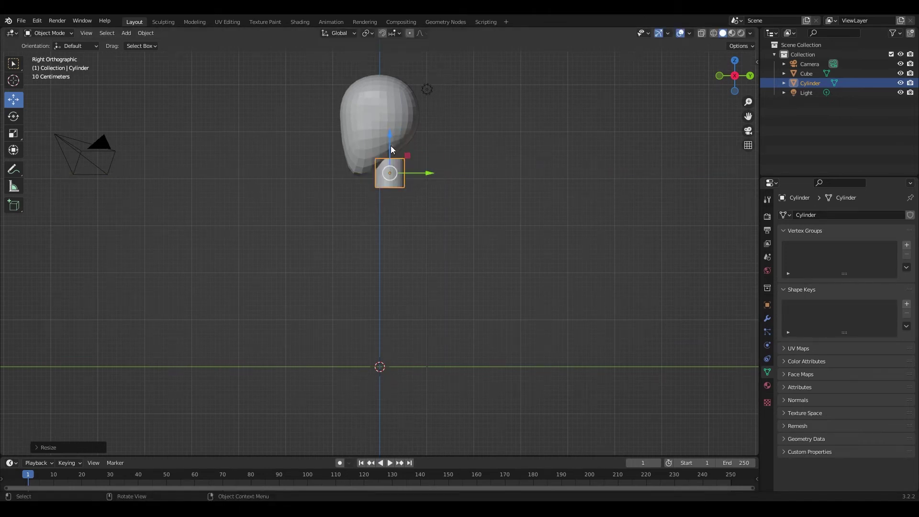
Stretch the cylinder taller along Z into a neck.
click(17, 133)
drag(389, 140, 396, 101)
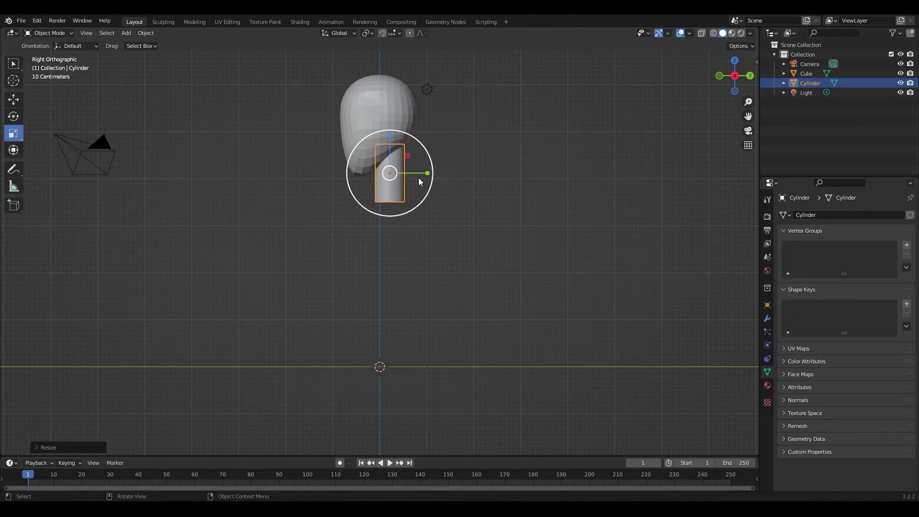
click(435, 209)
mouse_move(425, 194)
middle_down()
mouse_move(445, 208)
mouse_move(549, 223)
mouse_move(522, 217)
middle_up()
key(shift+a)
mouse_move(352, 246)
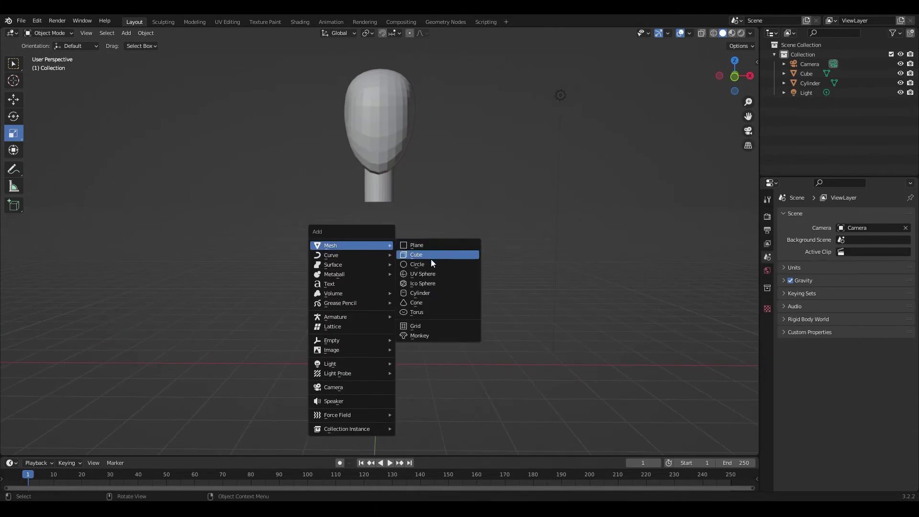
Add a cube under the neck and give it a level-2 Subdivision Surface modifier.
click(431, 256)
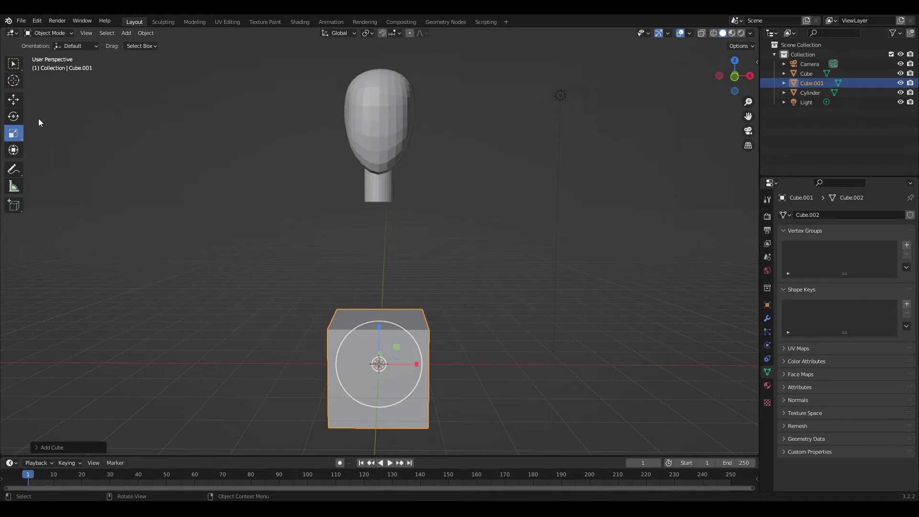
click(22, 99)
drag(379, 329, 400, 188)
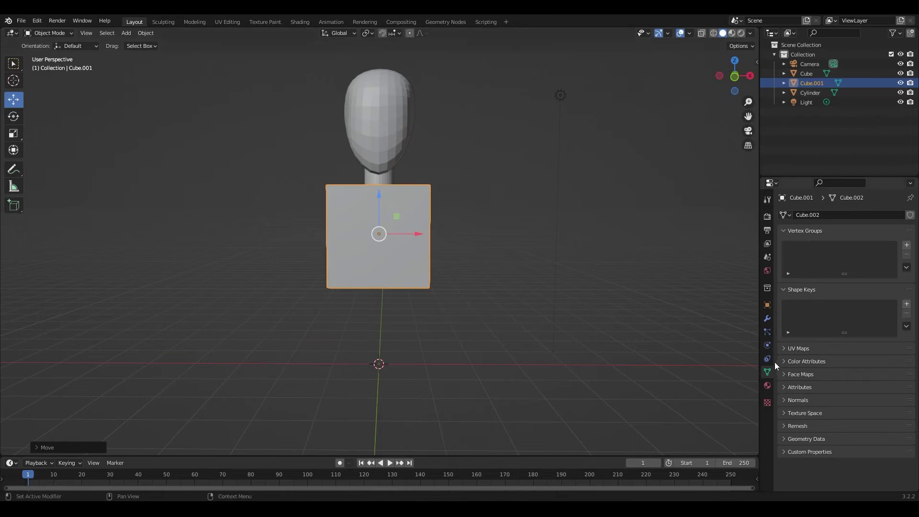
click(769, 319)
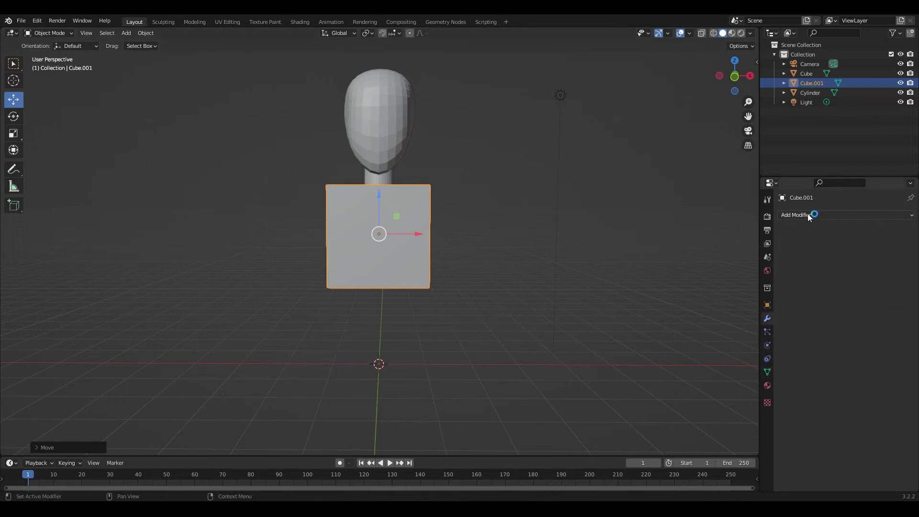
click(809, 216)
click(738, 390)
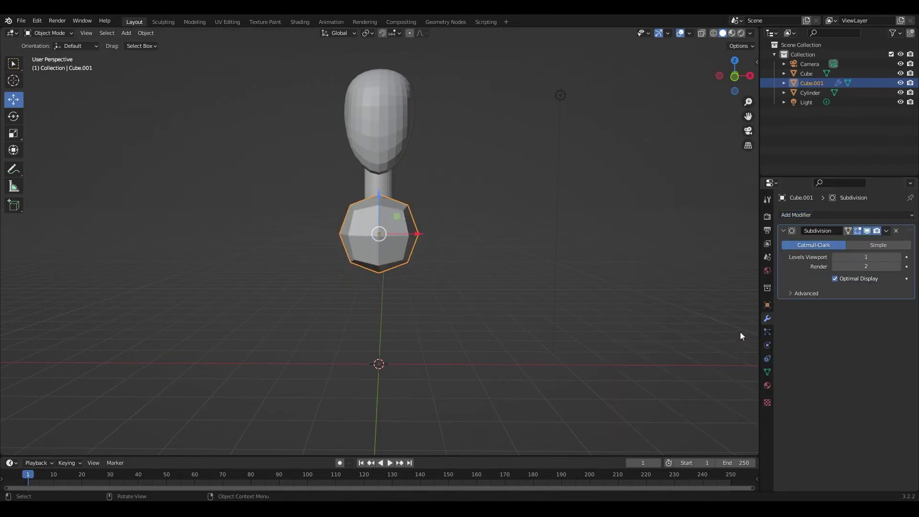
click(898, 257)
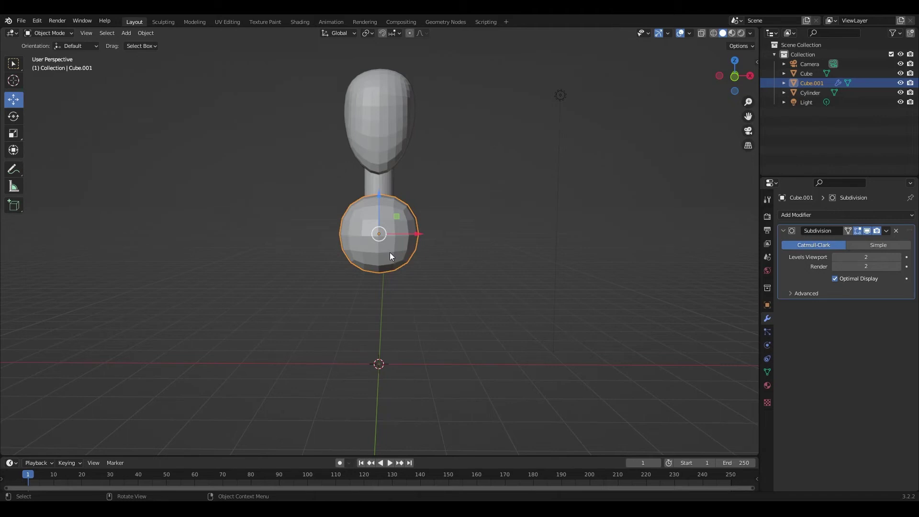
Scale the rounded cube wider along X and taller along Z into a torso.
click(22, 133)
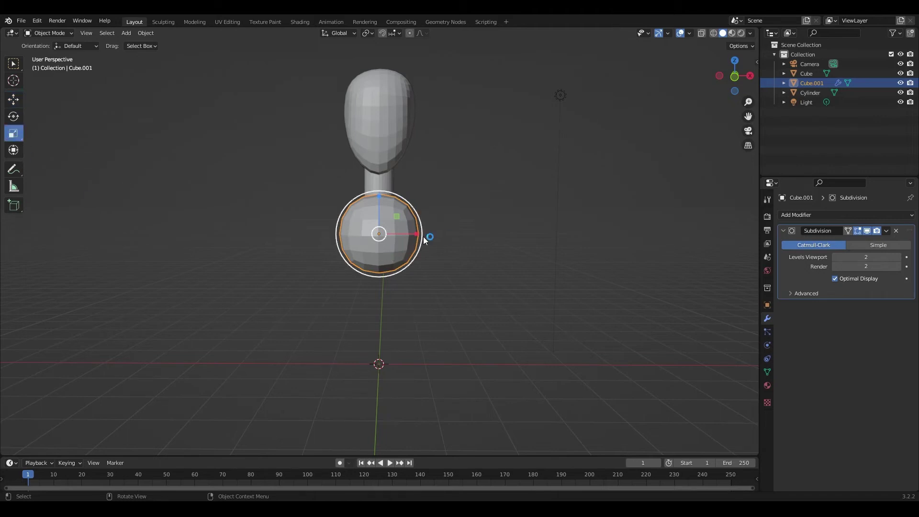
drag(416, 231, 445, 223)
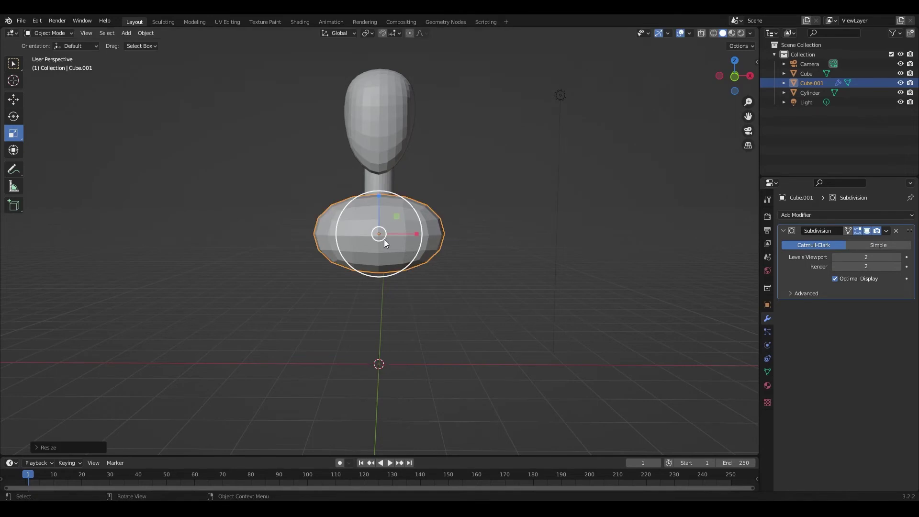
drag(379, 200, 383, 180)
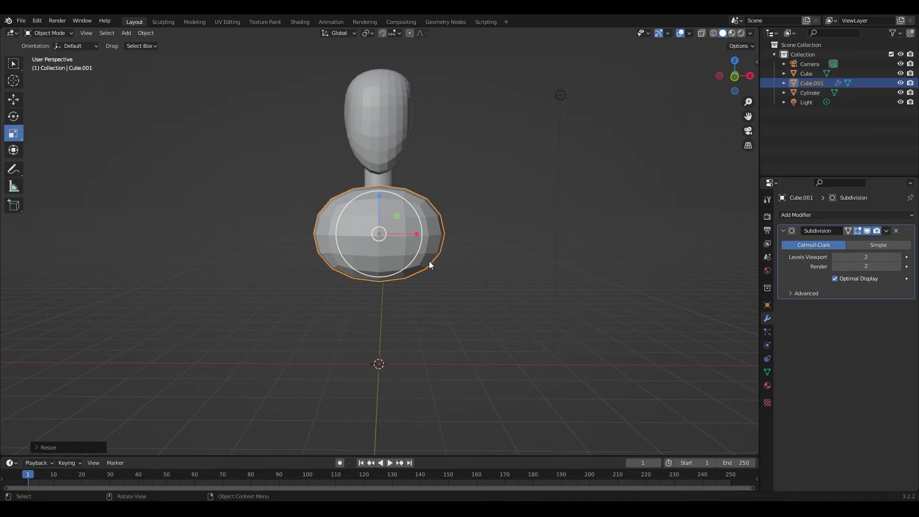
key(KP_3)
Lower the torso, tilt it about 11°, and shift it along Y beneath the neck.
click(17, 101)
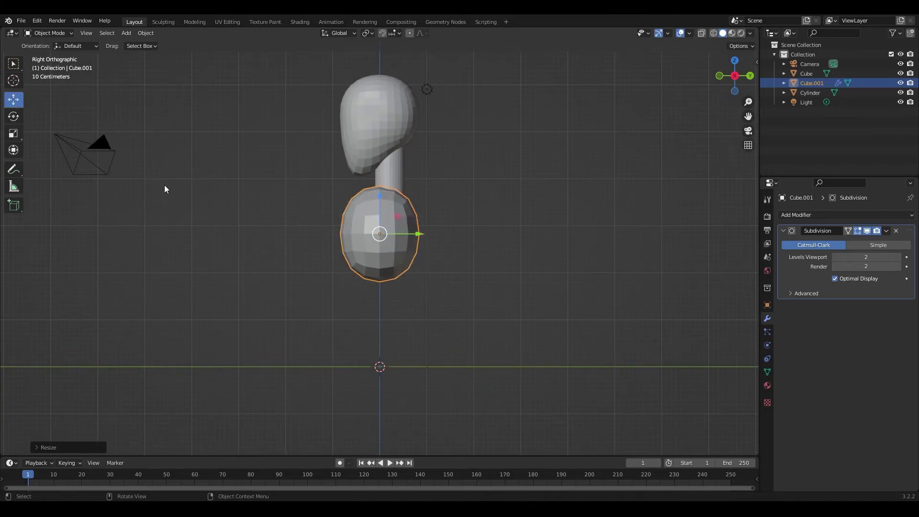
drag(380, 197, 387, 207)
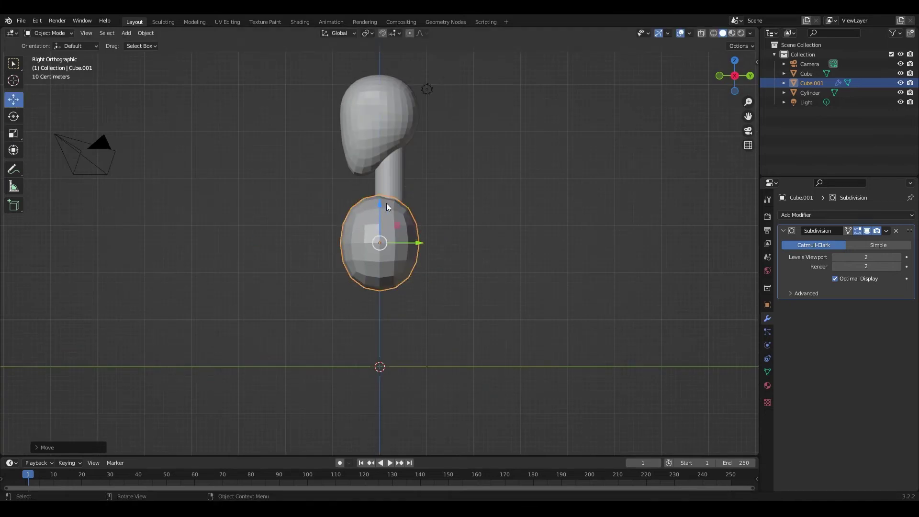
click(18, 117)
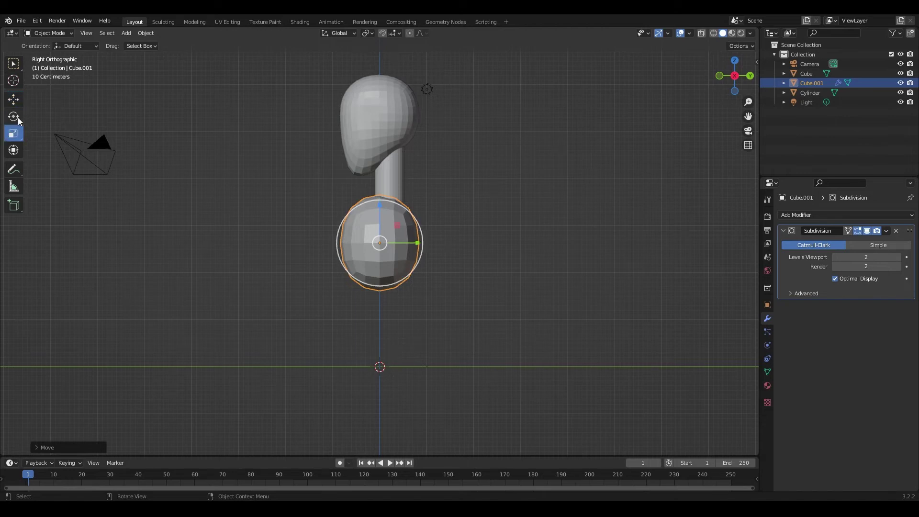
drag(412, 233, 368, 291)
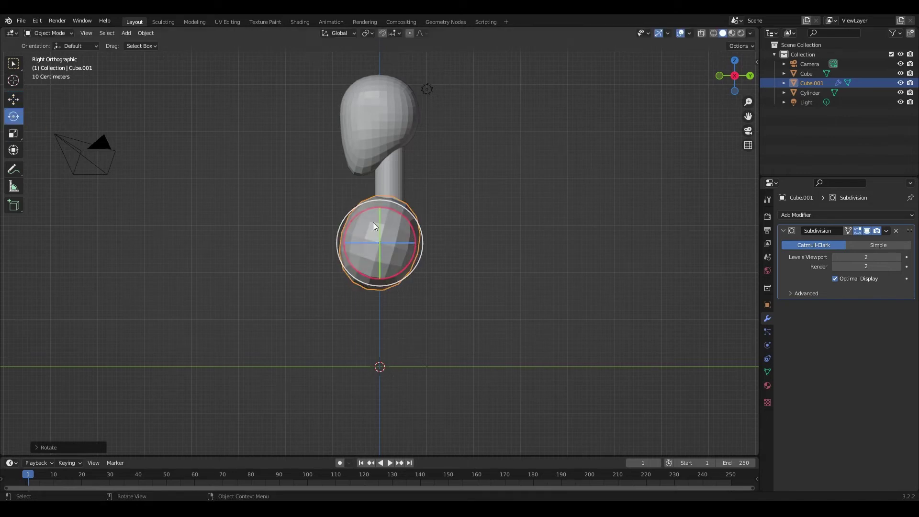
click(14, 101)
drag(418, 245, 426, 247)
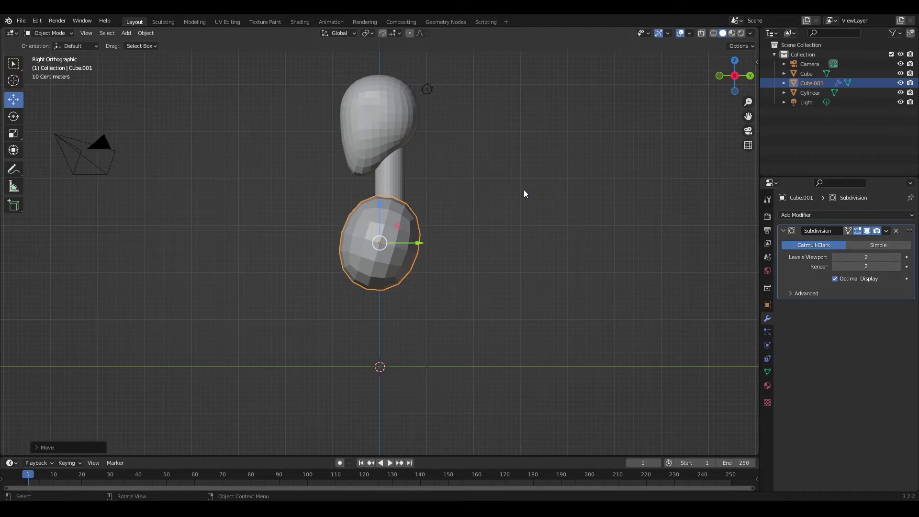
Deselect the torso and orbit around to inspect the bust from the front.
mouse_move(502, 202)
middle_down()
mouse_move(607, 212)
mouse_move(568, 206)
mouse_move(442, 228)
mouse_move(550, 211)
mouse_move(603, 222)
mouse_move(556, 215)
middle_up()
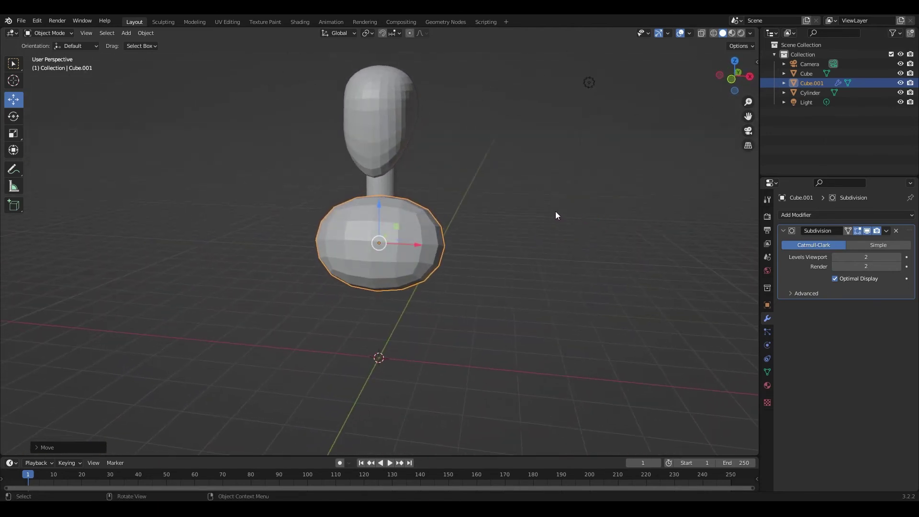
mouse_move(488, 218)
middle_down()
mouse_move(463, 239)
mouse_move(433, 249)
mouse_move(427, 241)
middle_up()
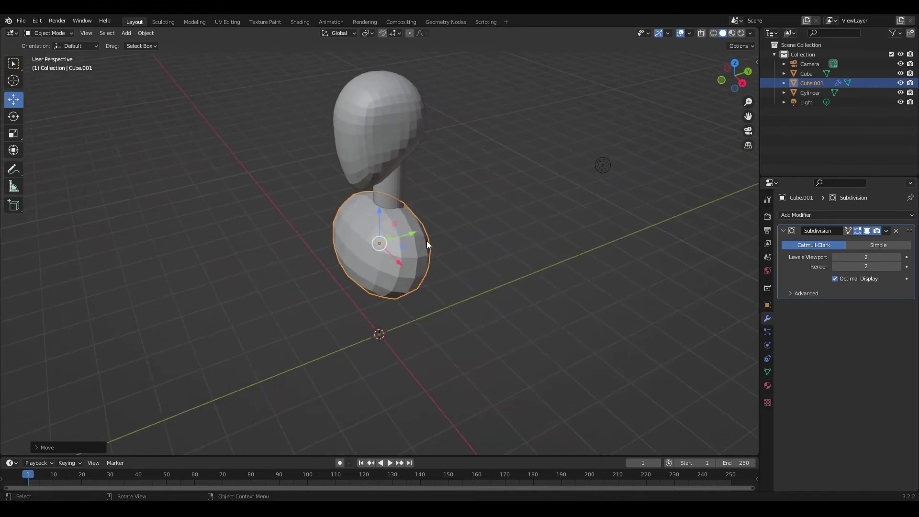
click(484, 222)
middle_drag(477, 221, 532, 200)
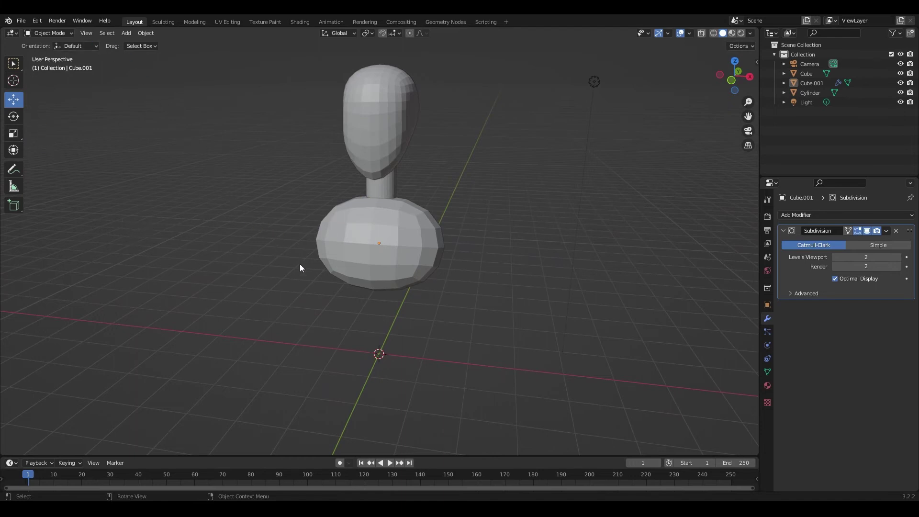
Add a second cylinder and move it up beside the head.
key(shift+a)
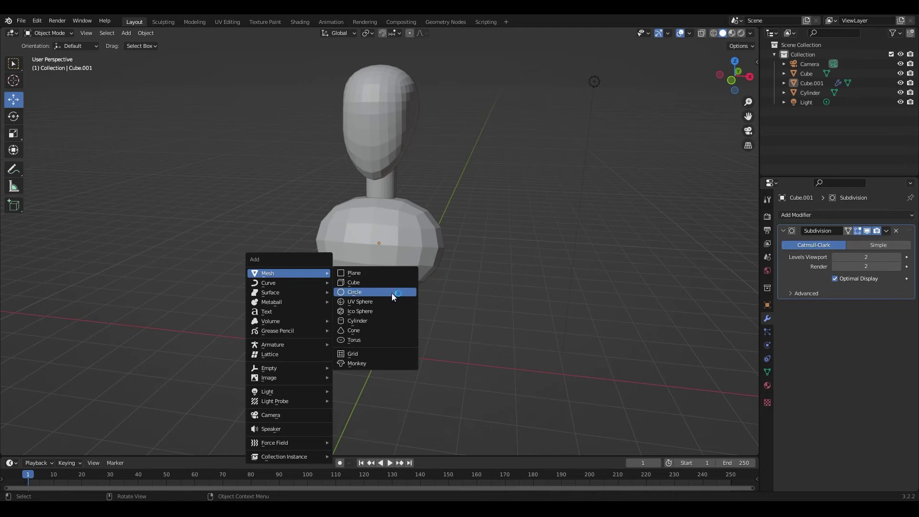
click(373, 321)
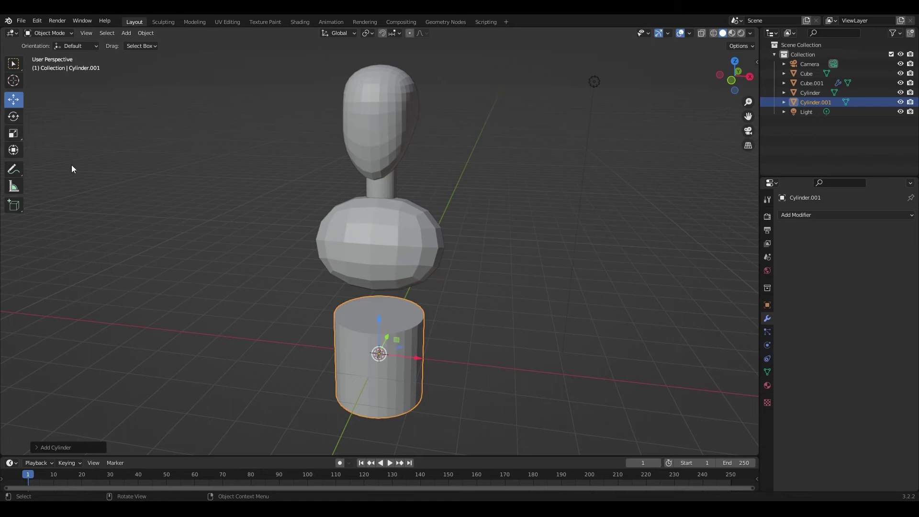
drag(377, 314, 410, 142)
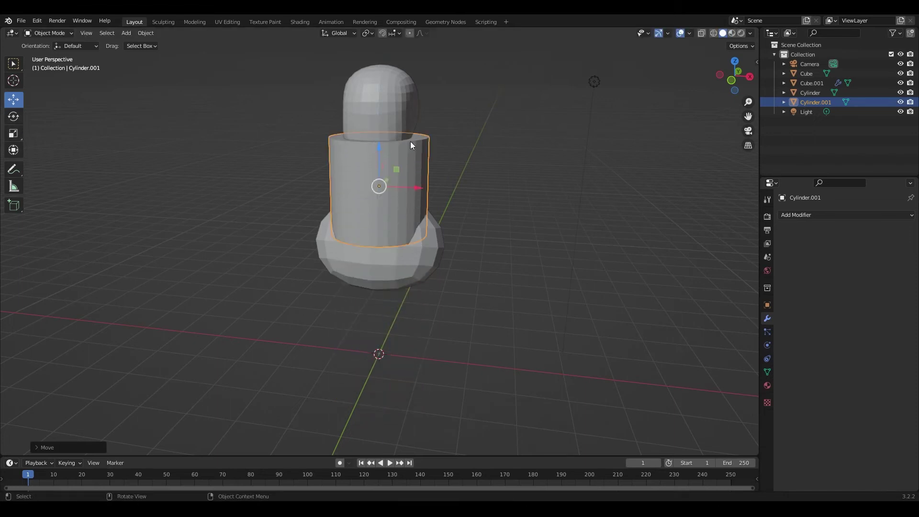
mouse_move(413, 188)
mouse_down()
mouse_move(480, 190)
mouse_move(496, 158)
mouse_move(514, 163)
mouse_up()
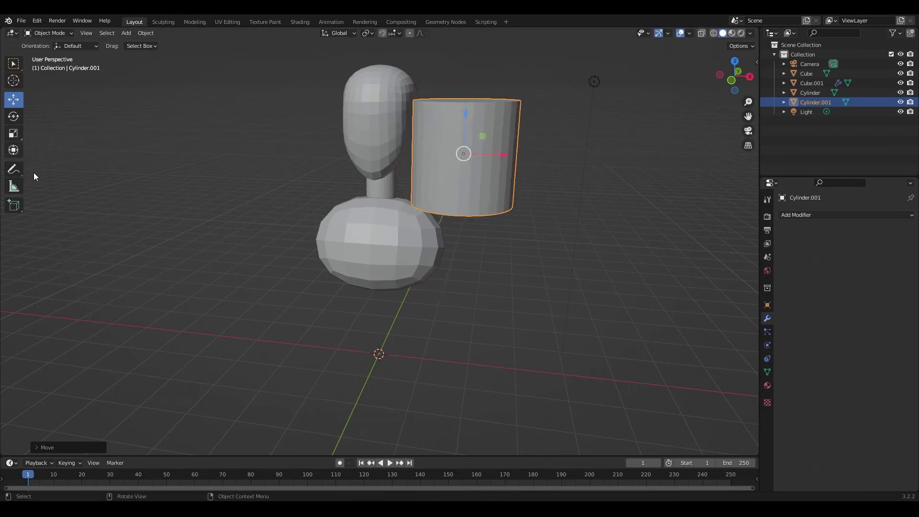
Flatten the cylinder along Z and shrink it uniformly into a small disc.
click(13, 133)
mouse_move(466, 117)
mouse_down()
mouse_move(464, 147)
mouse_move(474, 145)
mouse_up()
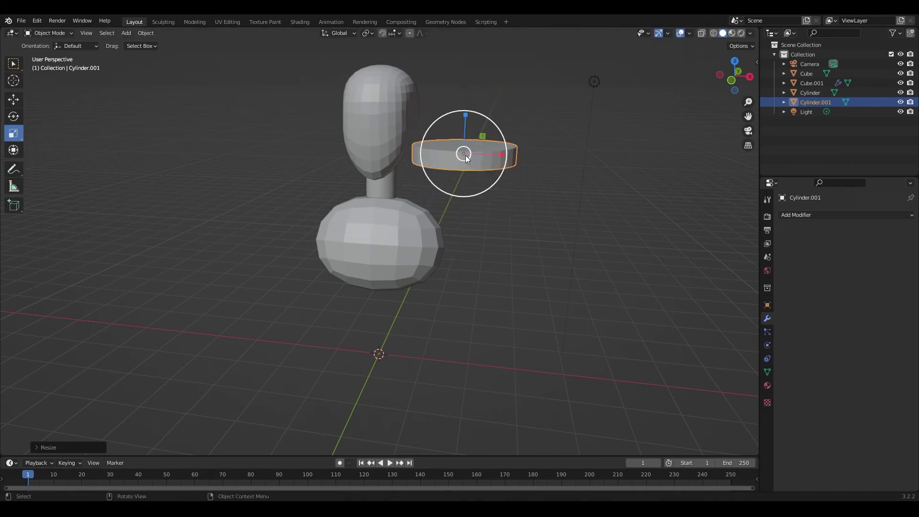
key(s)
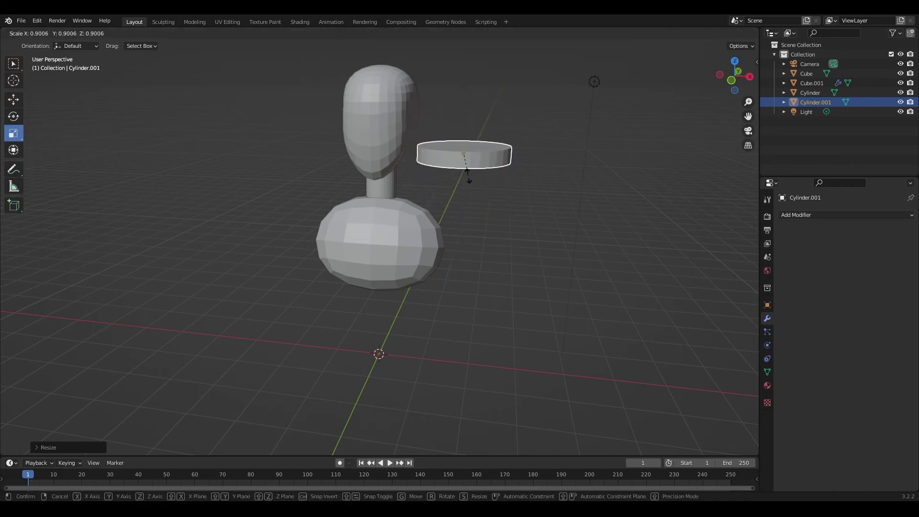
click(464, 156)
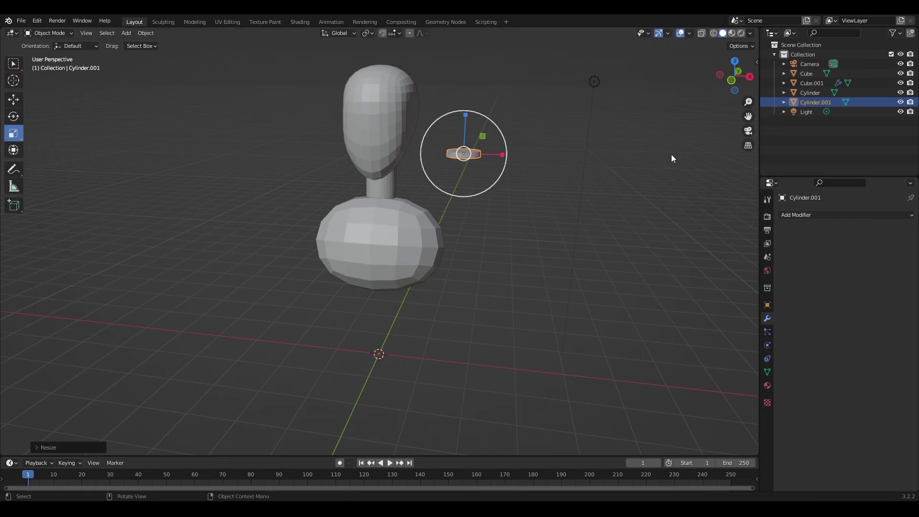
drag(748, 115, 736, 172)
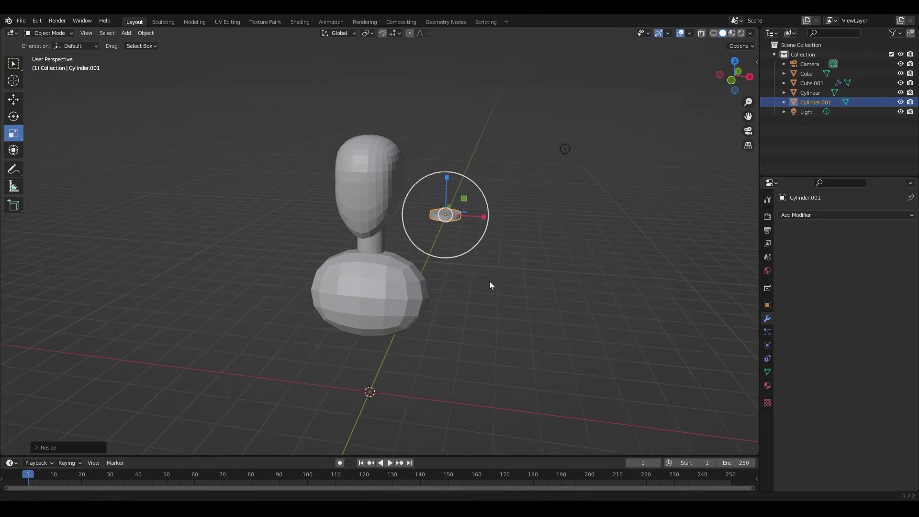
Move the disc left toward the head and raise it to ear height.
scroll(489, 281, up, 2)
click(14, 99)
drag(529, 194, 455, 191)
drag(419, 158, 418, 107)
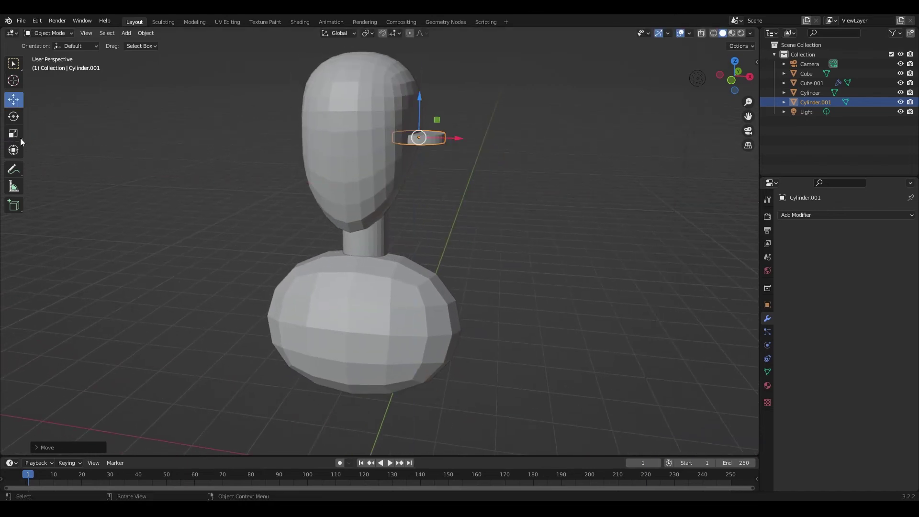
Stand the disc upright by setting its X rotation to 90° in the N-panel.
click(13, 117)
click(756, 62)
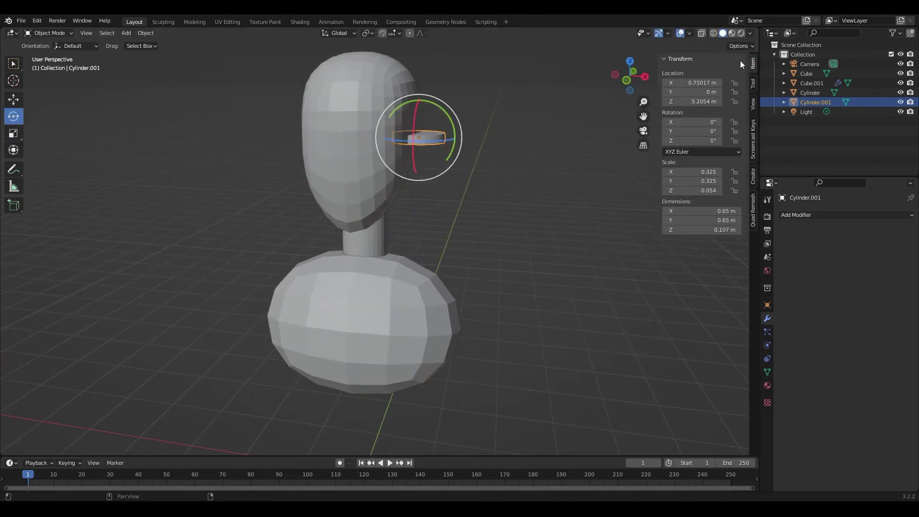
mouse_move(695, 131)
mouse_down()
mouse_move(670, 131)
mouse_move(713, 142)
mouse_up()
key(BackSpace)
key(BackSpace)
double_click(695, 122)
text(90)
key(Return)
Spin the disc around Z and narrow it along X.
drag(434, 140, 519, 169)
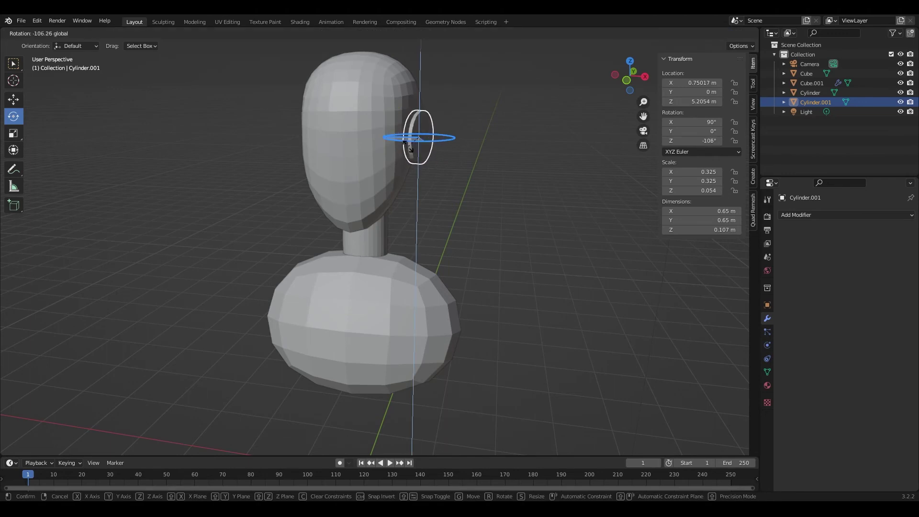
mouse_move(520, 168)
middle_down()
mouse_move(301, 240)
mouse_move(34, 151)
middle_up()
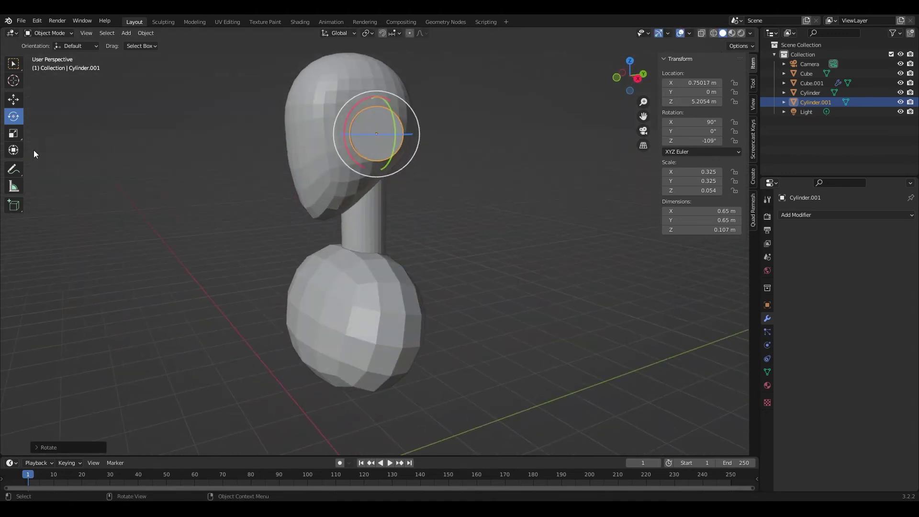
click(14, 133)
drag(421, 136, 412, 136)
mouse_move(412, 137)
middle_down()
mouse_move(391, 174)
mouse_move(97, 157)
middle_up()
click(14, 116)
mouse_move(433, 136)
mouse_down()
mouse_move(423, 158)
mouse_move(487, 154)
mouse_up()
In front view, angle and slide the ear flat against the side of the head.
key(KP_1)
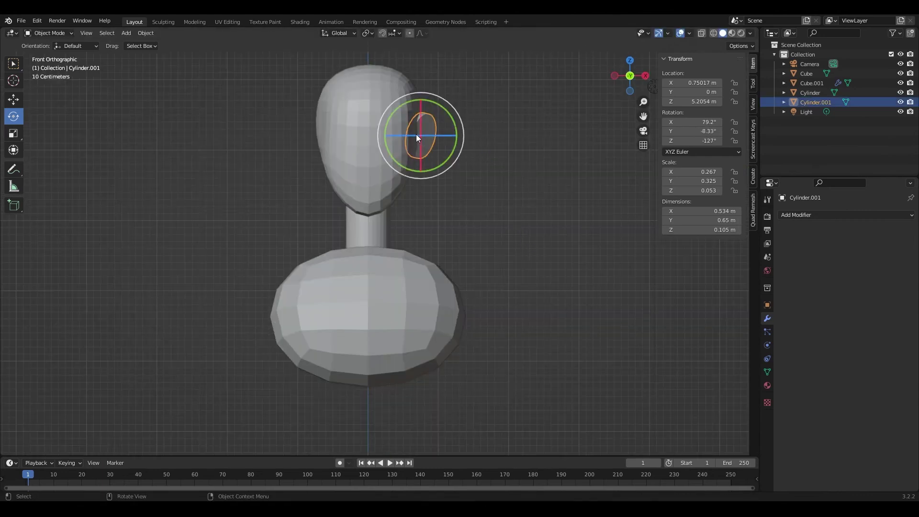
drag(410, 135, 431, 139)
click(14, 100)
mouse_move(392, 216)
middle_down()
mouse_move(366, 238)
mouse_move(335, 192)
middle_up()
click(14, 116)
drag(392, 144, 443, 180)
click(13, 100)
click(492, 225)
mouse_move(493, 225)
middle_down()
mouse_move(533, 209)
mouse_move(507, 208)
middle_up()
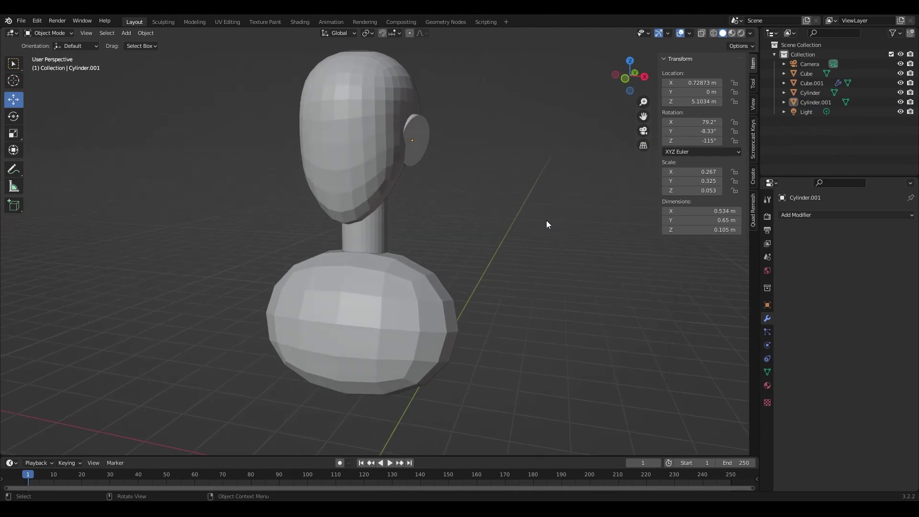
Add a Mirror modifier to the ear disc with the head Cube as mirror object.
click(420, 140)
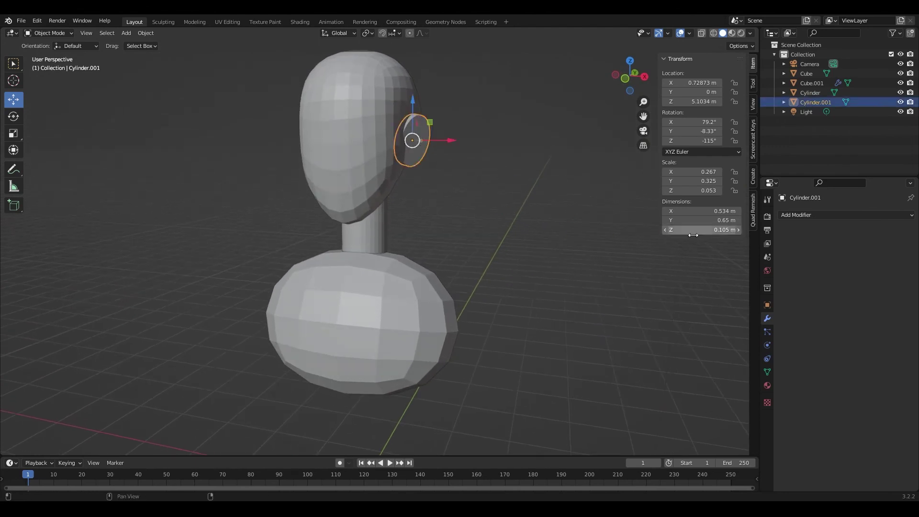
click(792, 214)
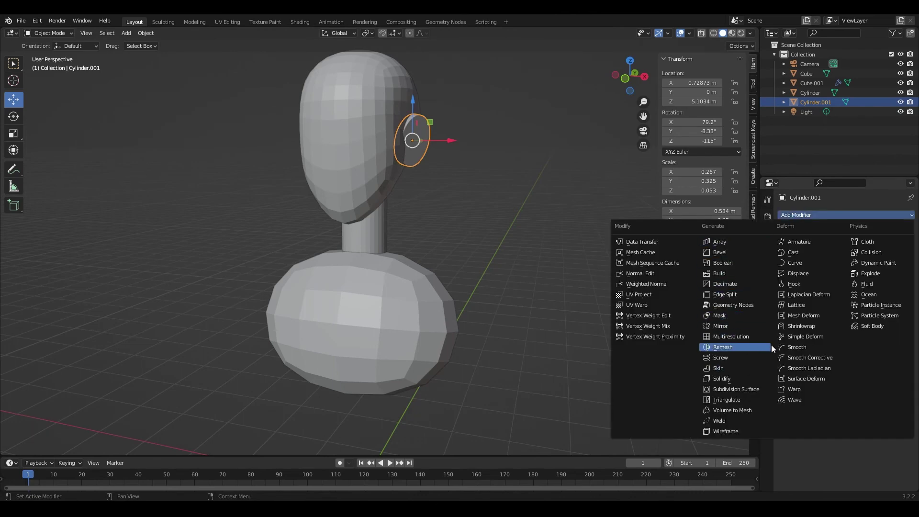
click(731, 327)
click(896, 280)
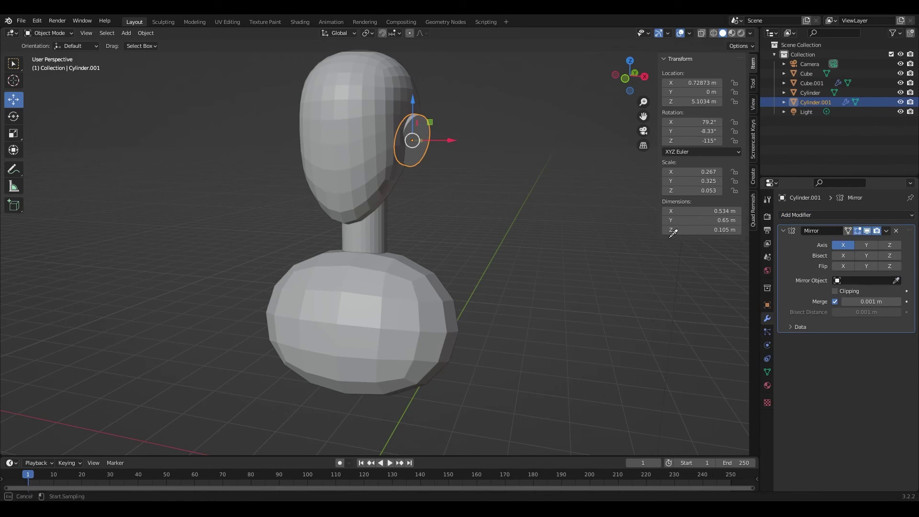
click(356, 149)
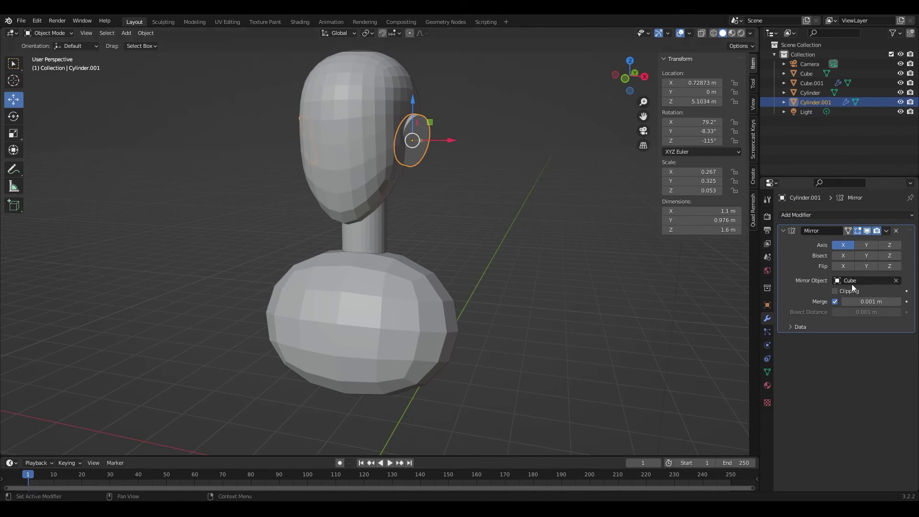
View the bust from the front to check both ears, then select the neck cylinder.
mouse_move(519, 252)
middle_down()
mouse_move(482, 257)
mouse_move(534, 254)
mouse_move(467, 252)
mouse_move(477, 232)
mouse_move(553, 217)
mouse_move(605, 220)
mouse_move(497, 219)
mouse_move(496, 199)
mouse_move(415, 254)
middle_up()
click(477, 232)
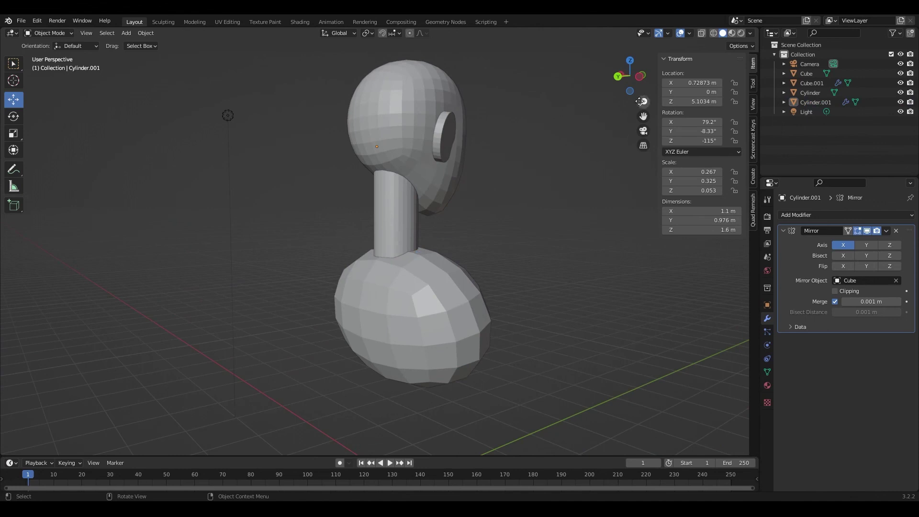
scroll(415, 255, up, 2)
scroll(438, 222, up, 1)
scroll(438, 222, up, 1)
click(411, 268)
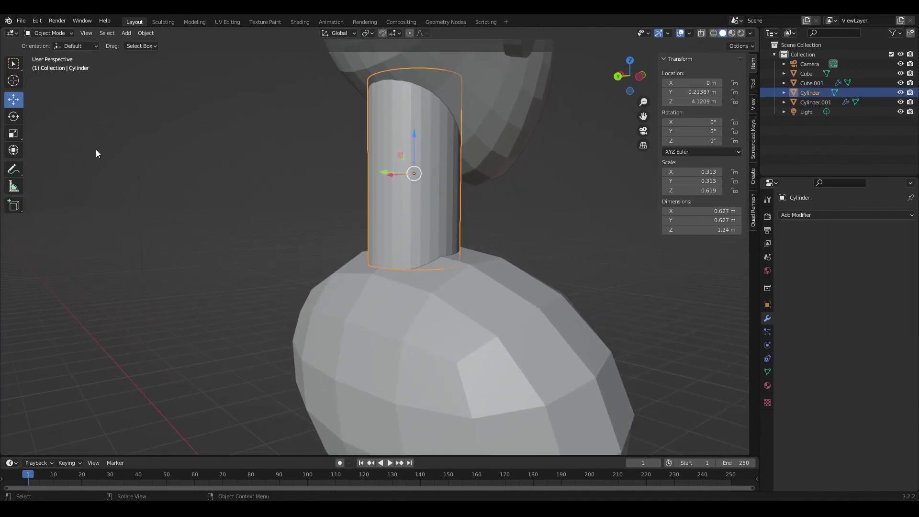
Scale the neck cylinder taller along Z to 0.313 × 0.313 × 0.684, then deselect it.
click(18, 136)
drag(414, 134, 415, 128)
key(alt+a)
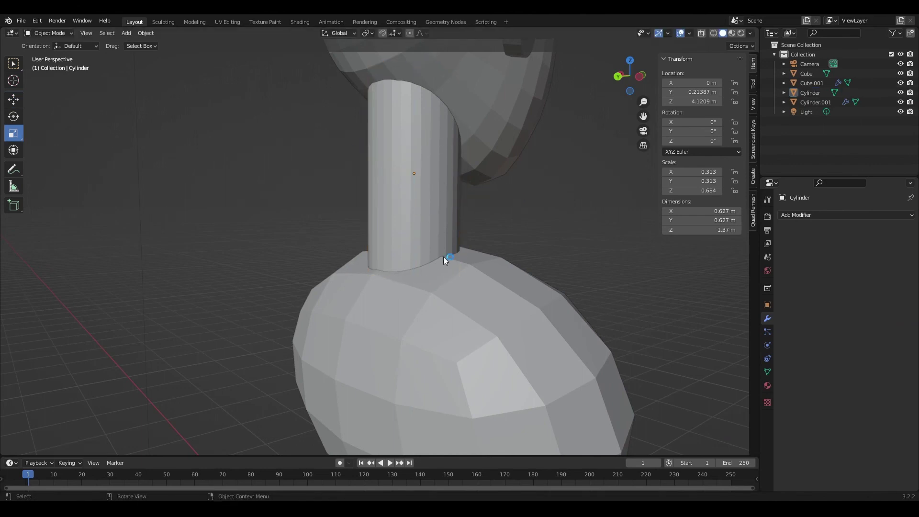
Orbit, zoom and pan to a front view showing the whole bust and head.
middle_drag(469, 157, 376, 108)
mouse_move(375, 185)
middle_down()
mouse_move(594, 180)
mouse_move(591, 164)
mouse_move(547, 195)
mouse_move(522, 196)
middle_up()
scroll(643, 115, down, 3)
scroll(643, 115, down, 3)
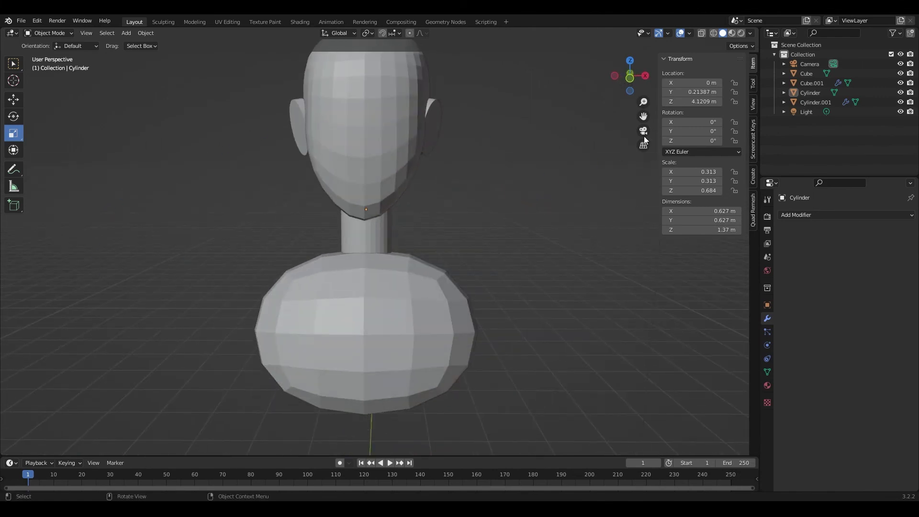
mouse_move(643, 116)
mouse_down()
mouse_move(641, 139)
mouse_move(609, 148)
mouse_up()
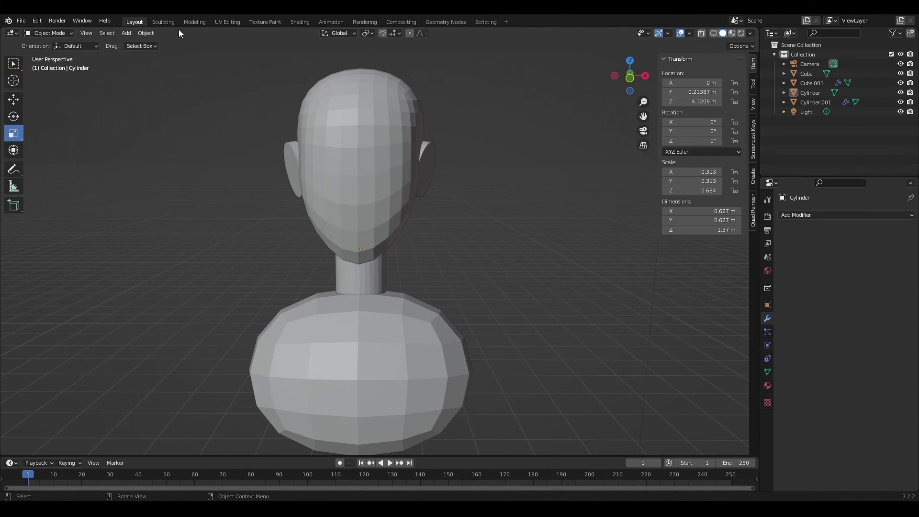